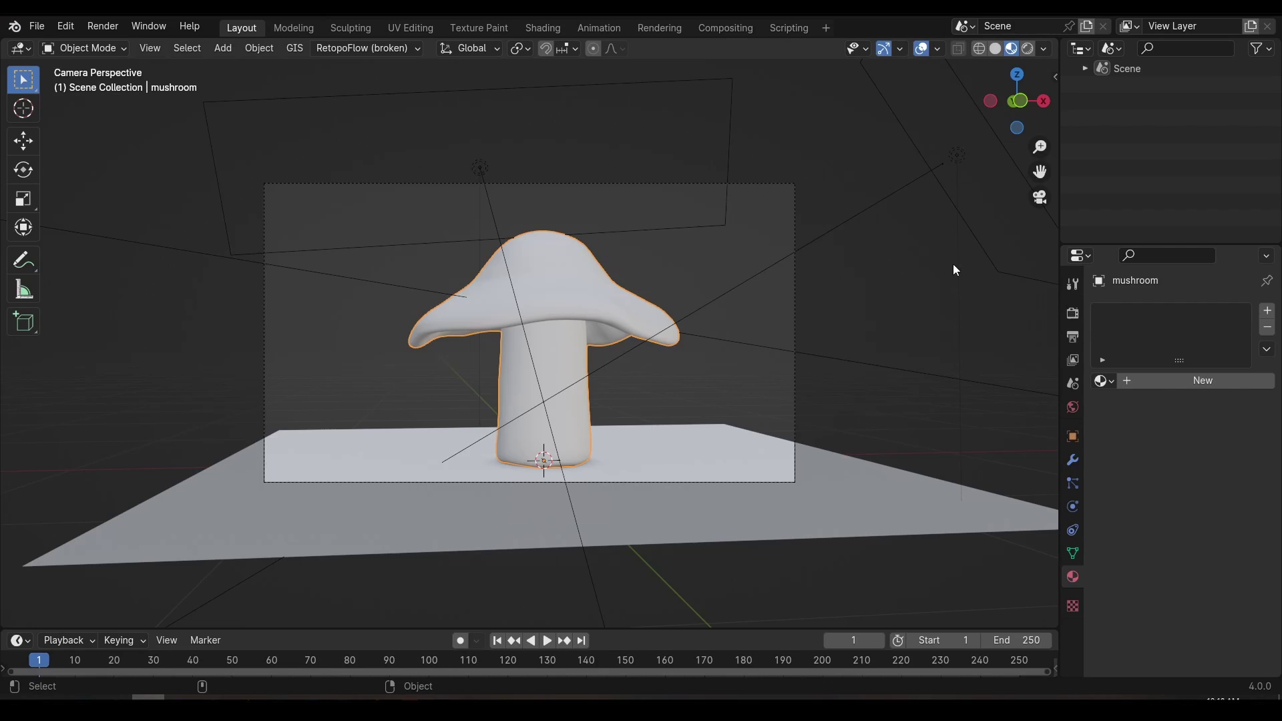
- Switch to the Texture Paint workspace and try a brush dab on the mushroom cap
left_click(498, 30)
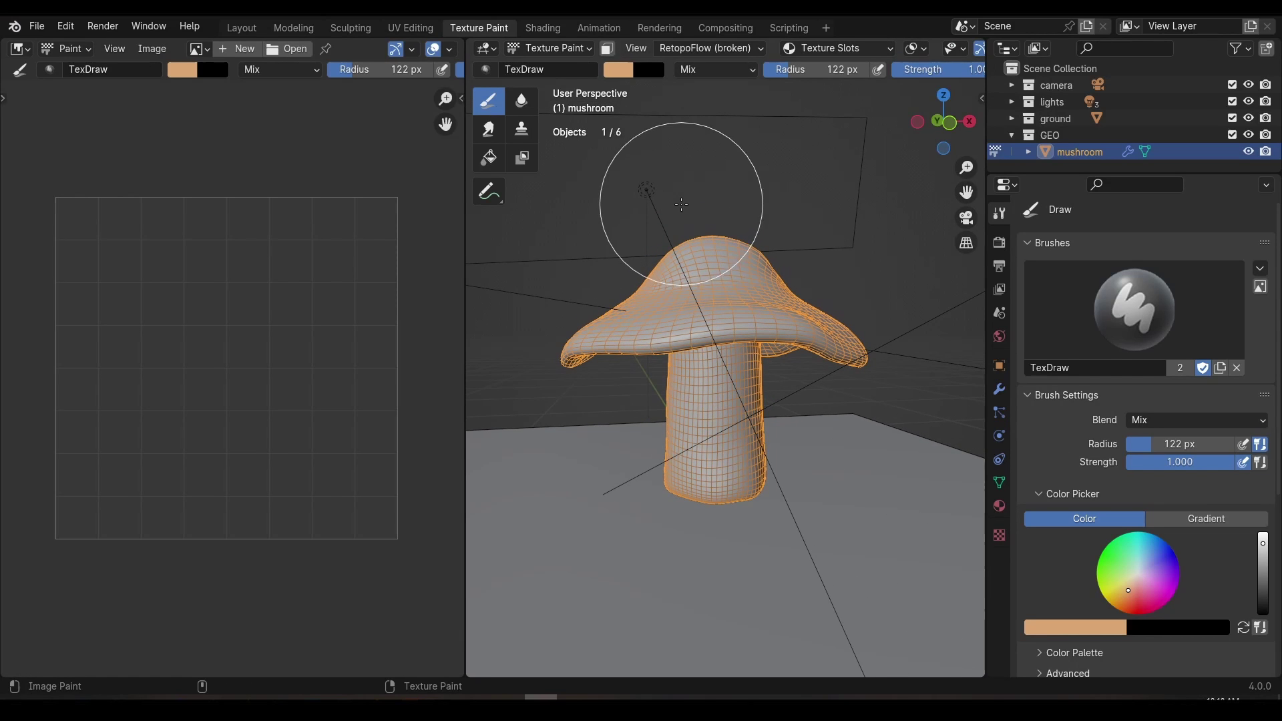
middle_click_drag(675, 200, 733, 235)
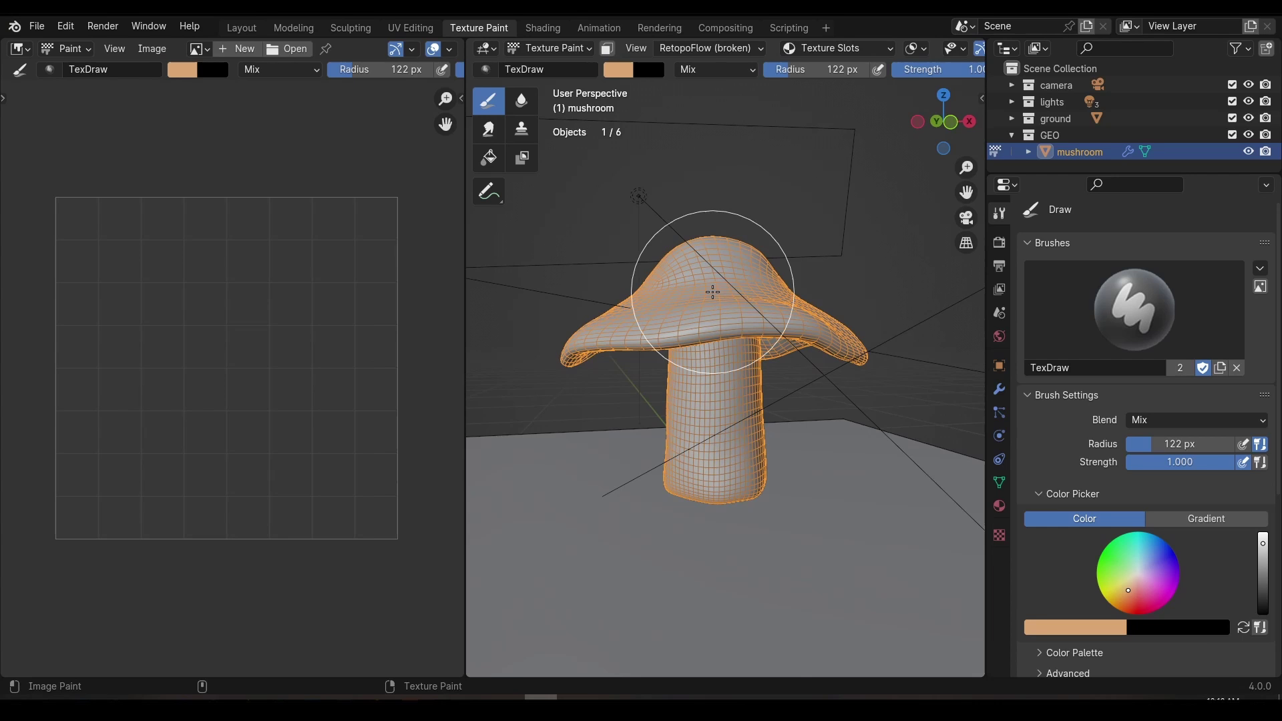
left_click(714, 324)
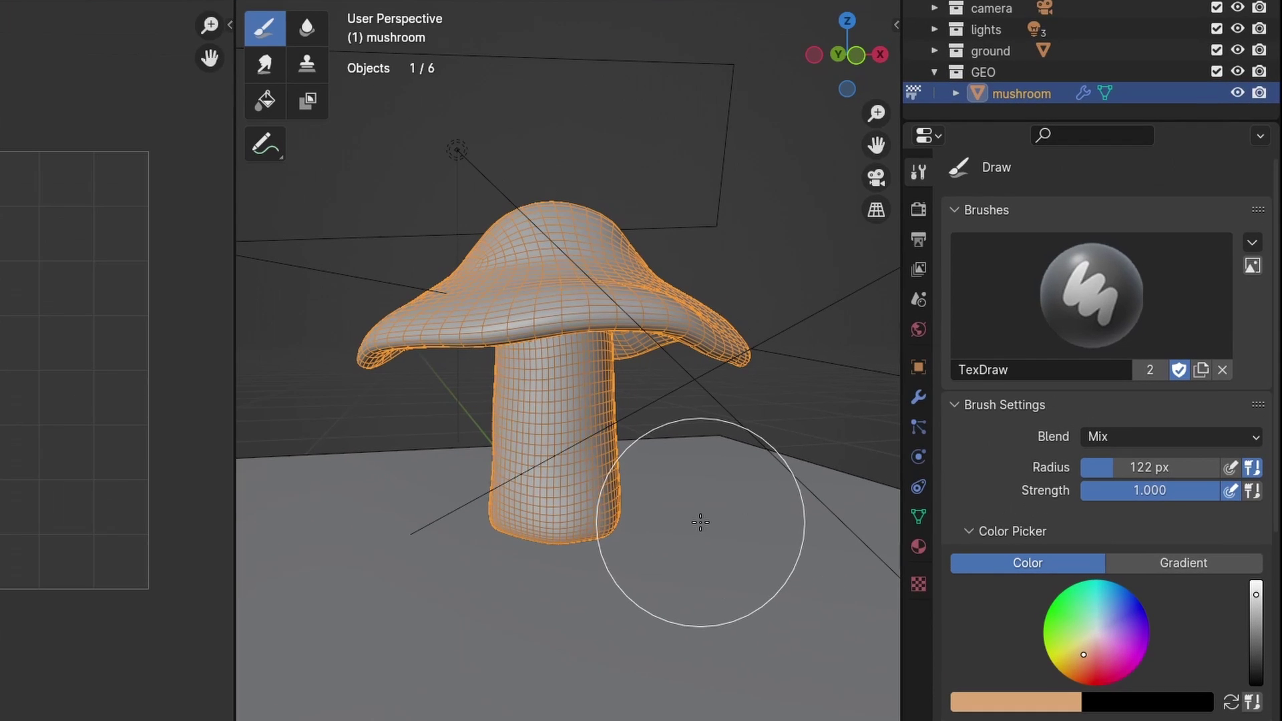
- Add a new material to the mushroom and set its base color to pale yellow-green
left_click(926, 549)
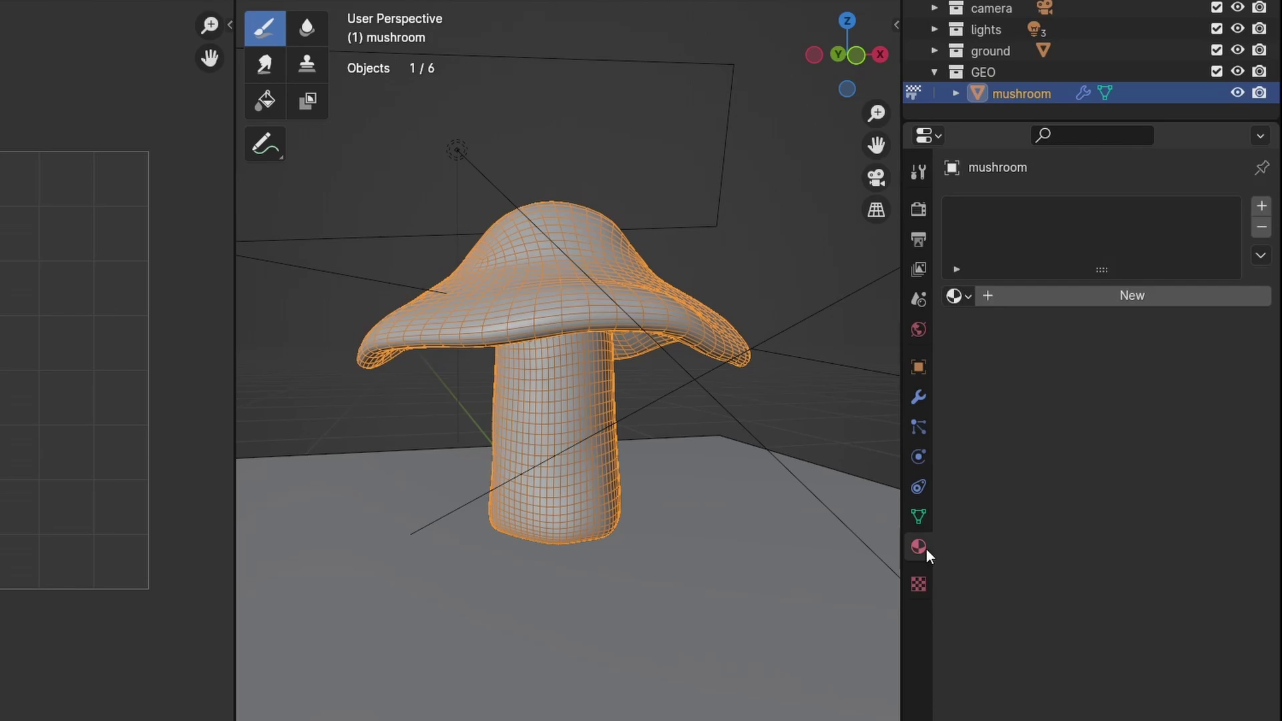
left_click(1105, 298)
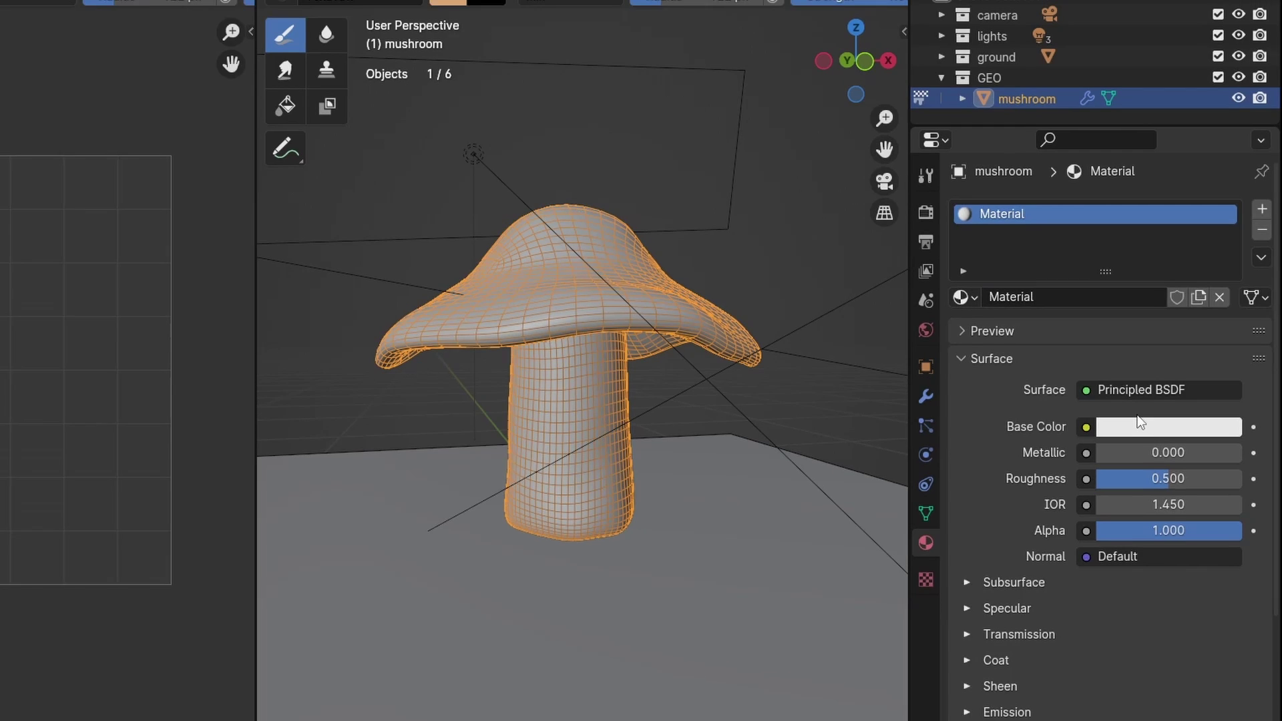
left_click(1165, 428)
left_click(1067, 167)
left_click_drag(1116, 210, 1130, 233)
- Display the viewport in Material Preview shading and set the mushroom material's base color to saturated red
key("z")
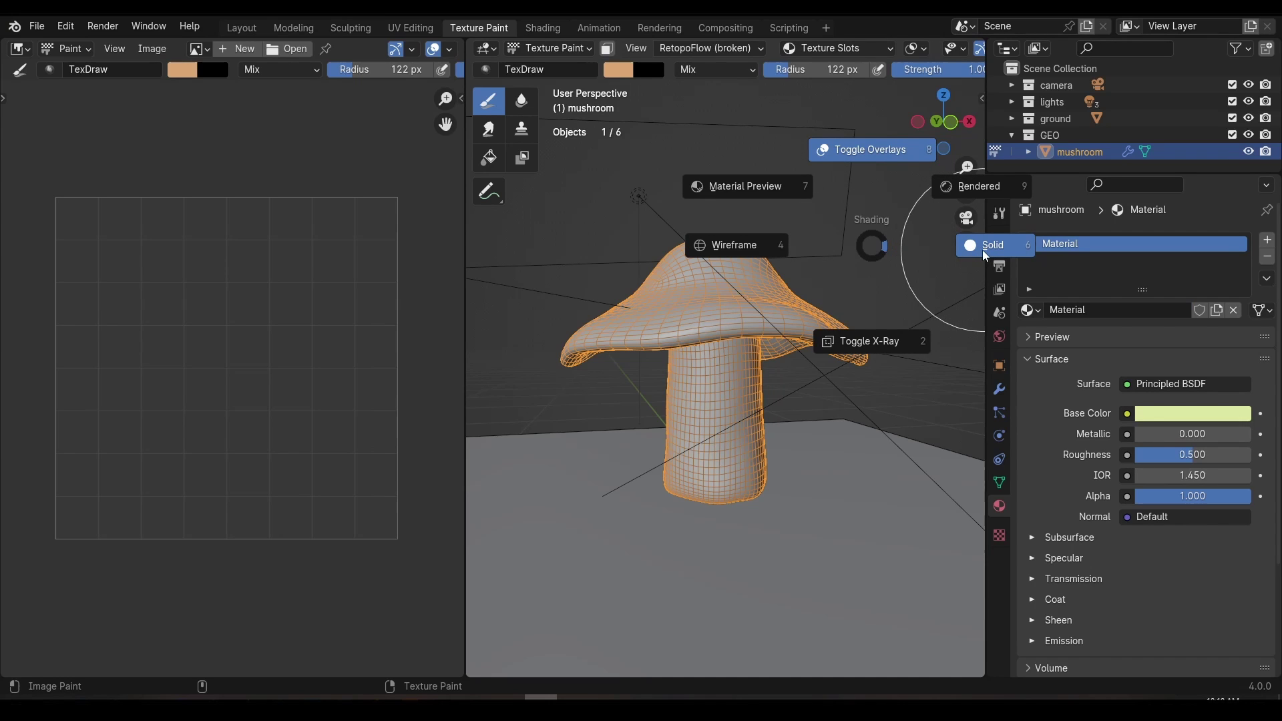
left_click(771, 159)
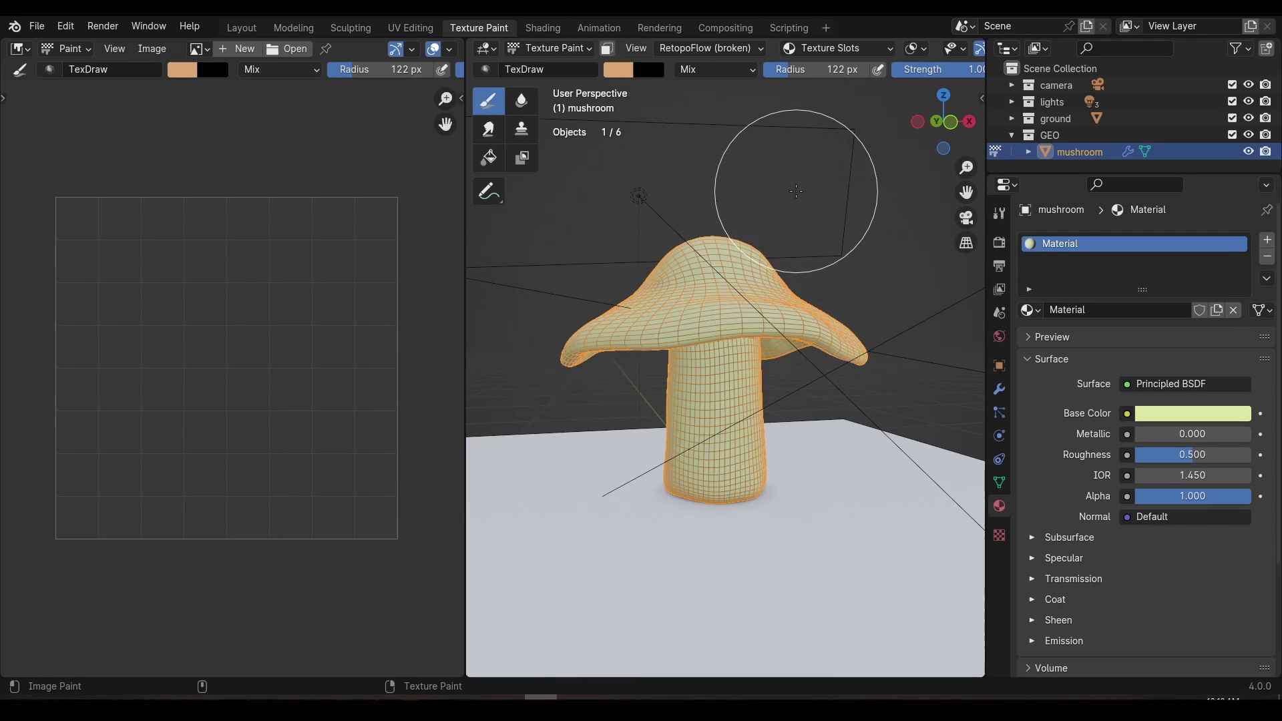
left_click(1177, 408)
left_click_drag(1117, 240, 1150, 292)
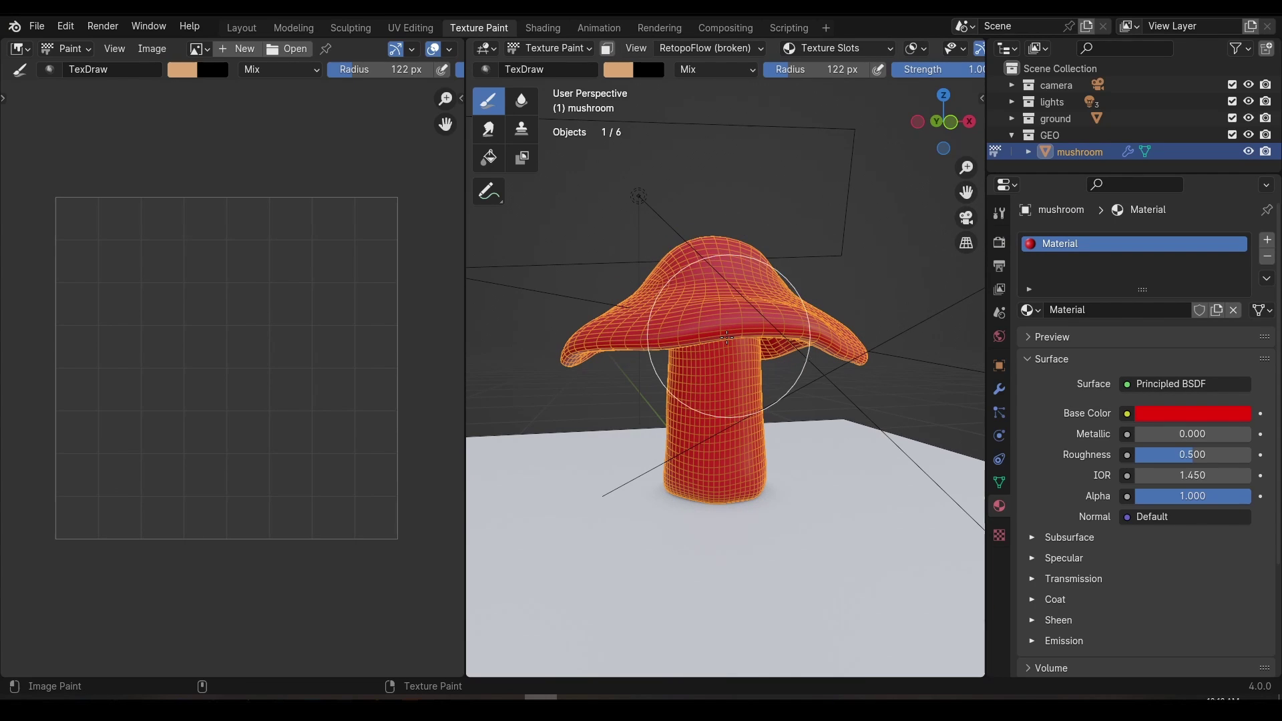
- Try to paint on the red mushroom, show the active tool's options and collapse the brush settings
left_click(679, 329)
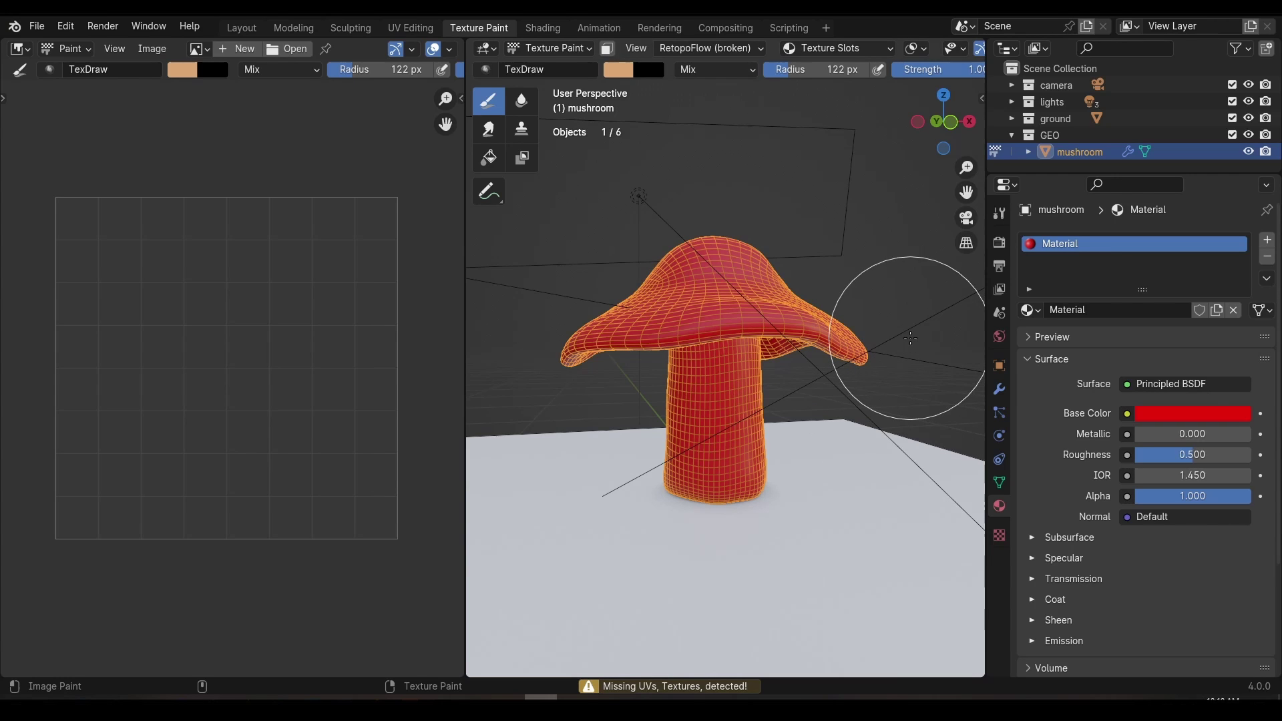
left_click(1000, 215)
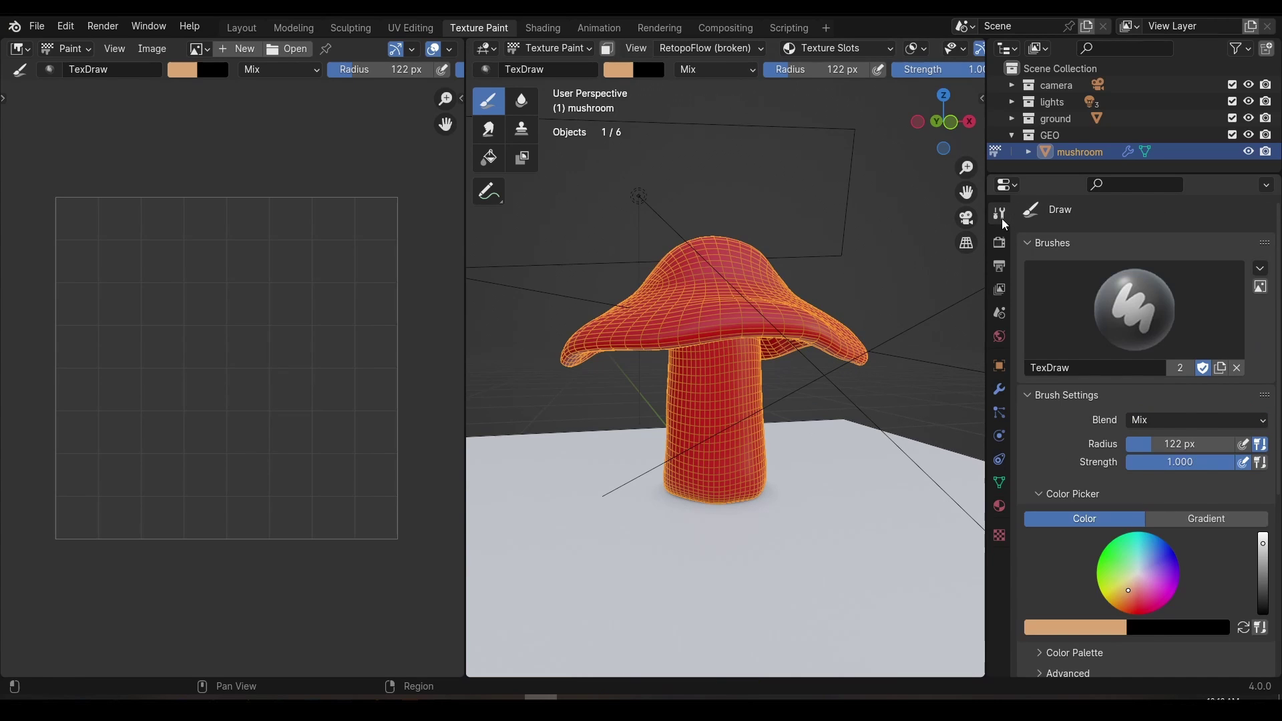
left_click(1059, 395)
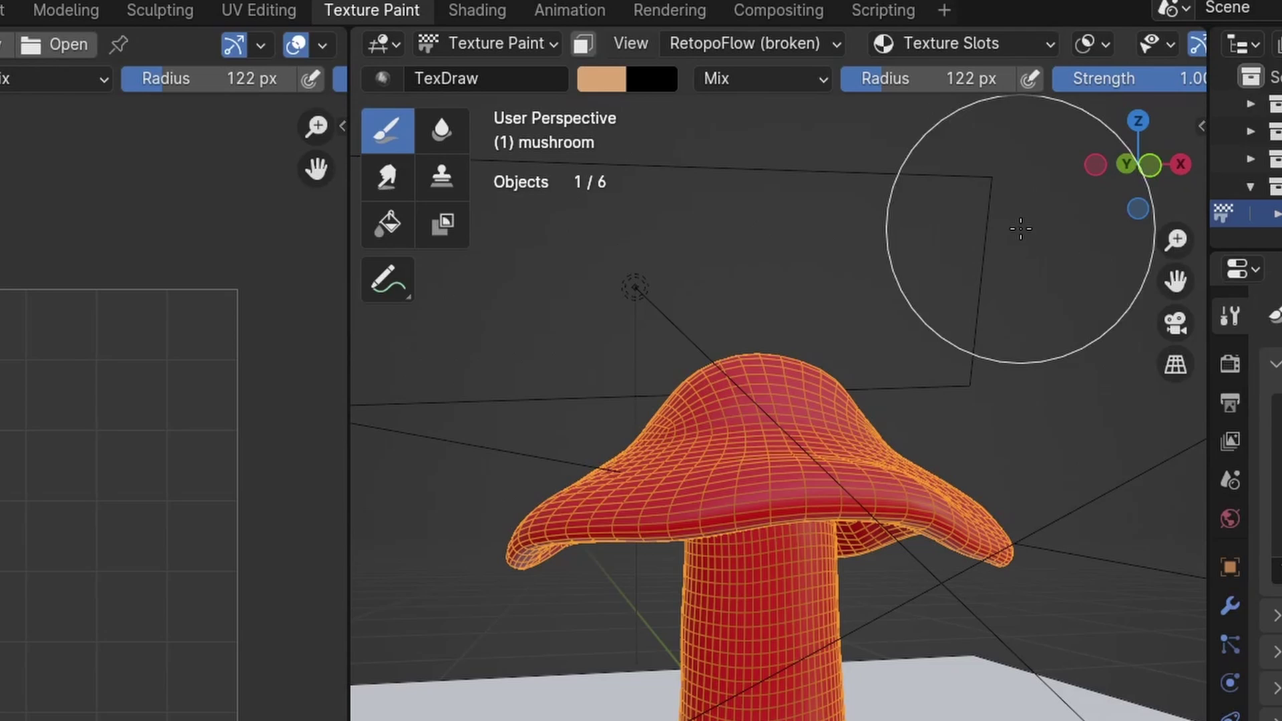
- Add simple UVs to the mushroom mesh and reduce the brush radius to 27 px
left_click(1002, 44)
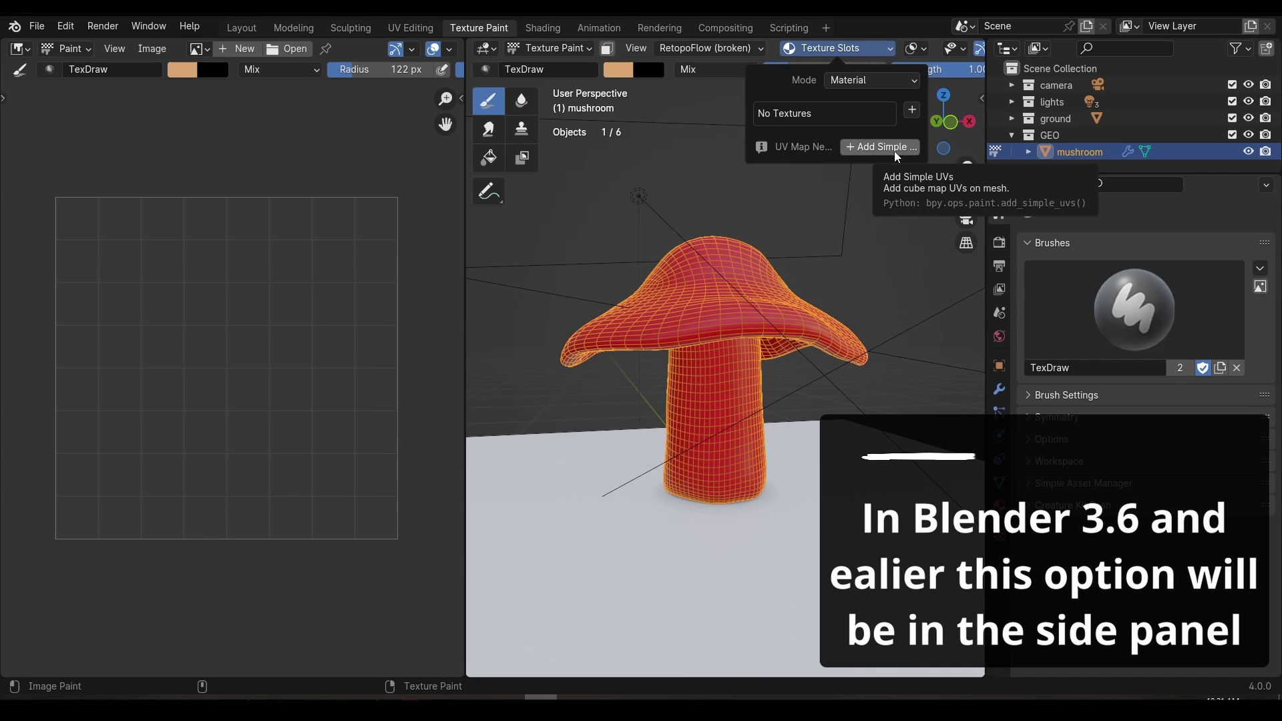
left_click(896, 155)
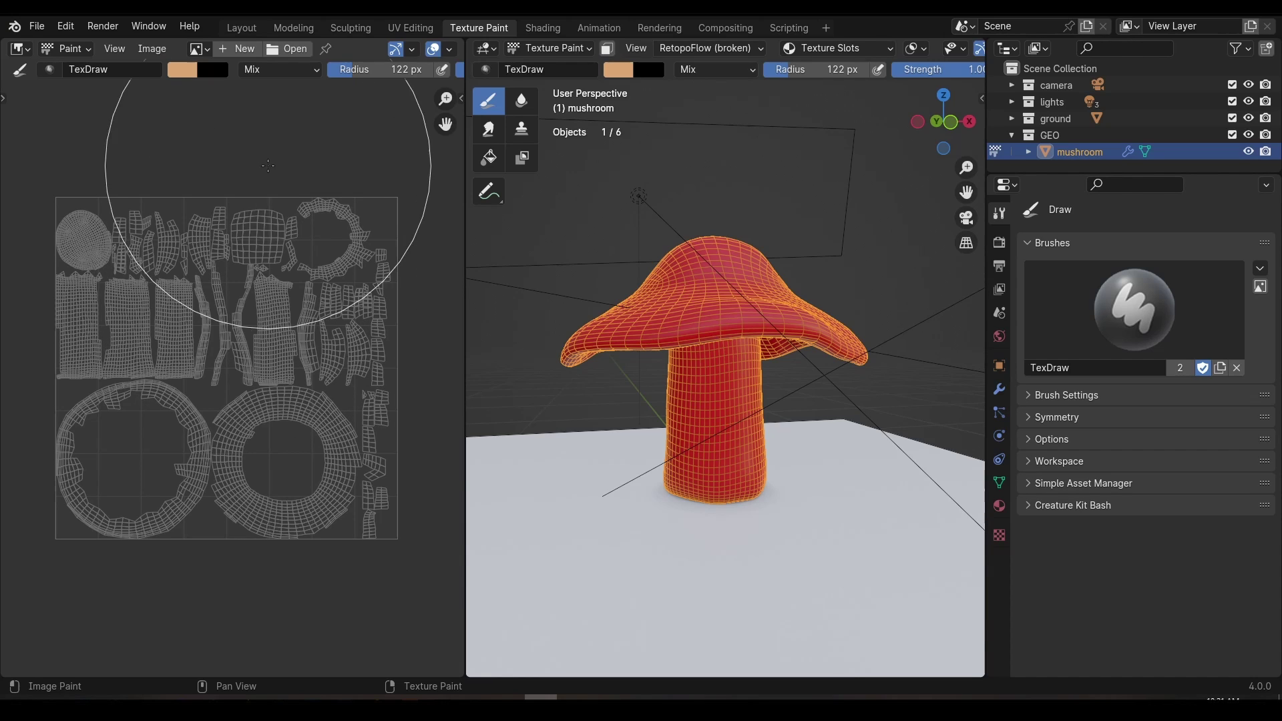
key("f")
left_click(151, 155)
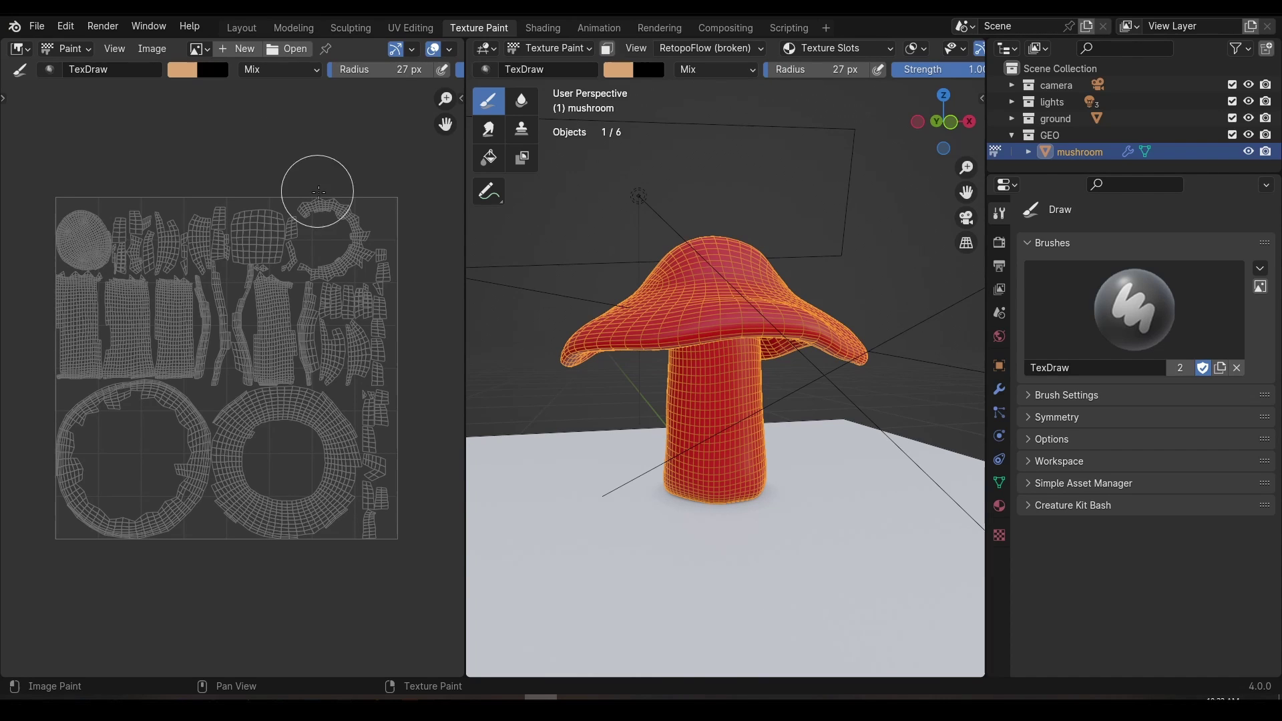
- Unwrap the whole mushroom mesh with Smart UV Project in Edit Mode and return to Texture Paint mode
key("ctrl+Tab")
left_click(756, 287)
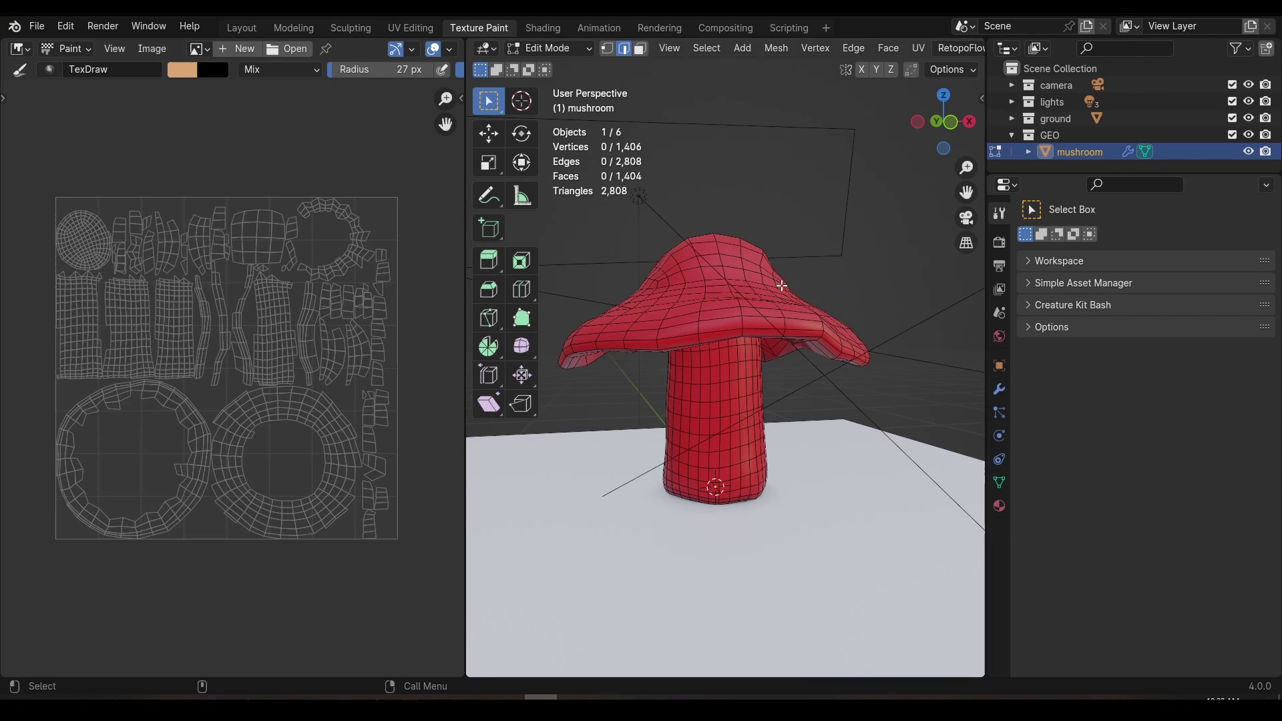
key("u")
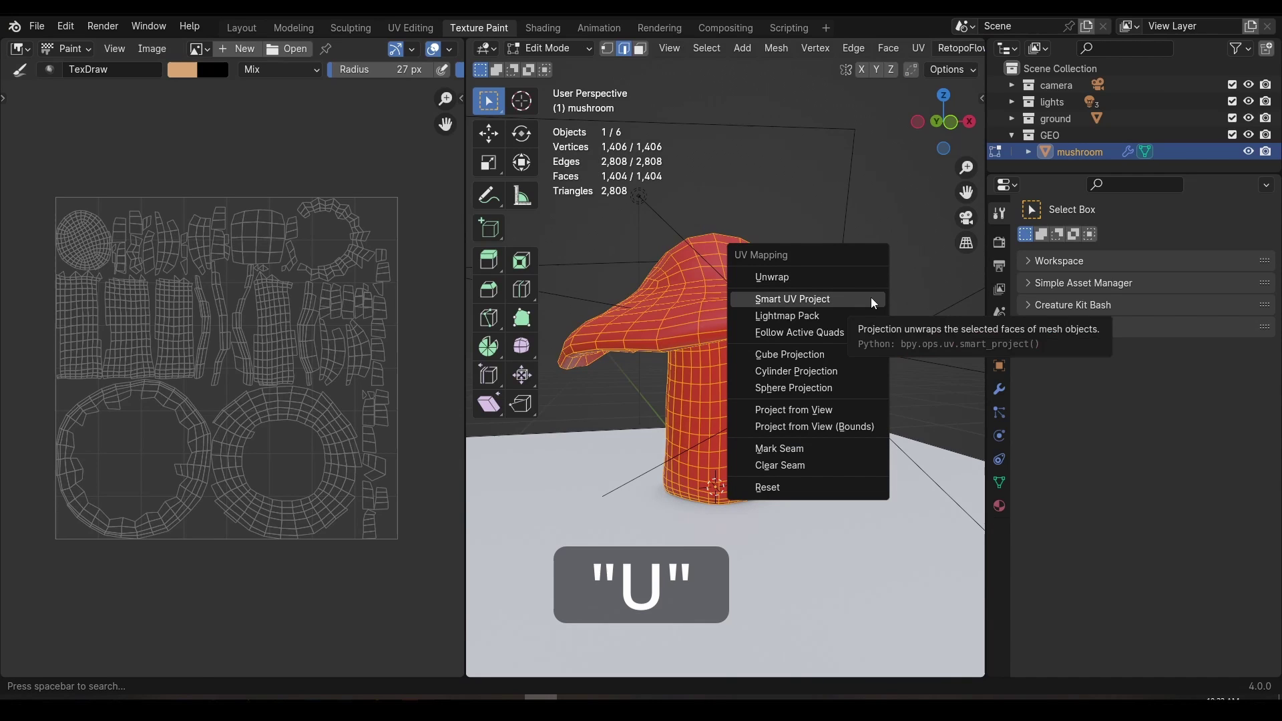
left_click(872, 297)
left_click(905, 445)
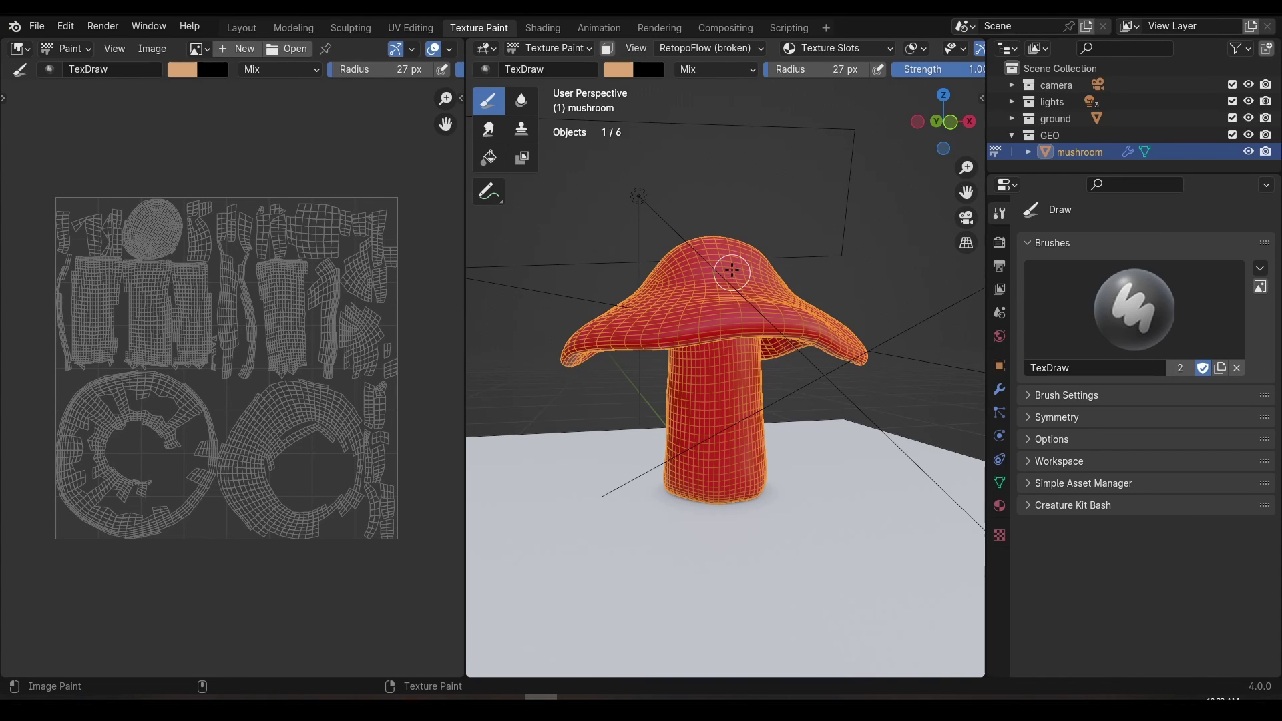
left_click(768, 302)
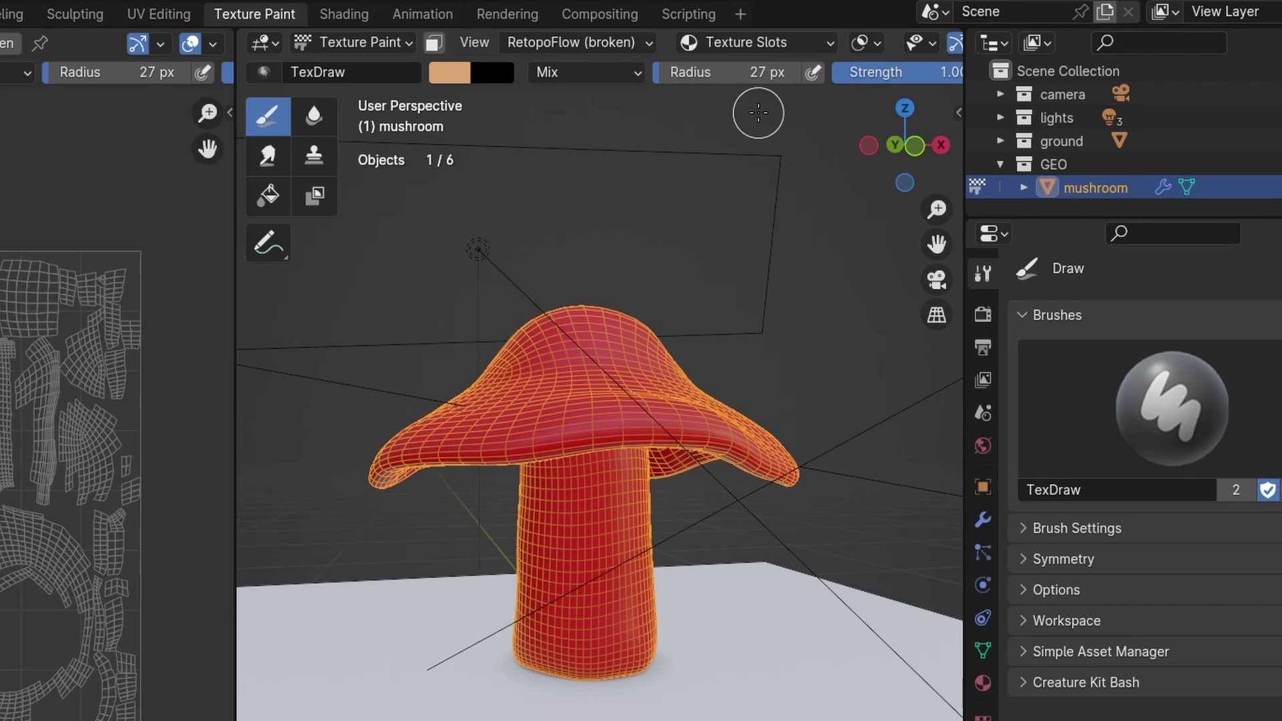
- Start a Base Color paint slot for the mushroom's material with width and height of 2048 px
left_click(759, 44)
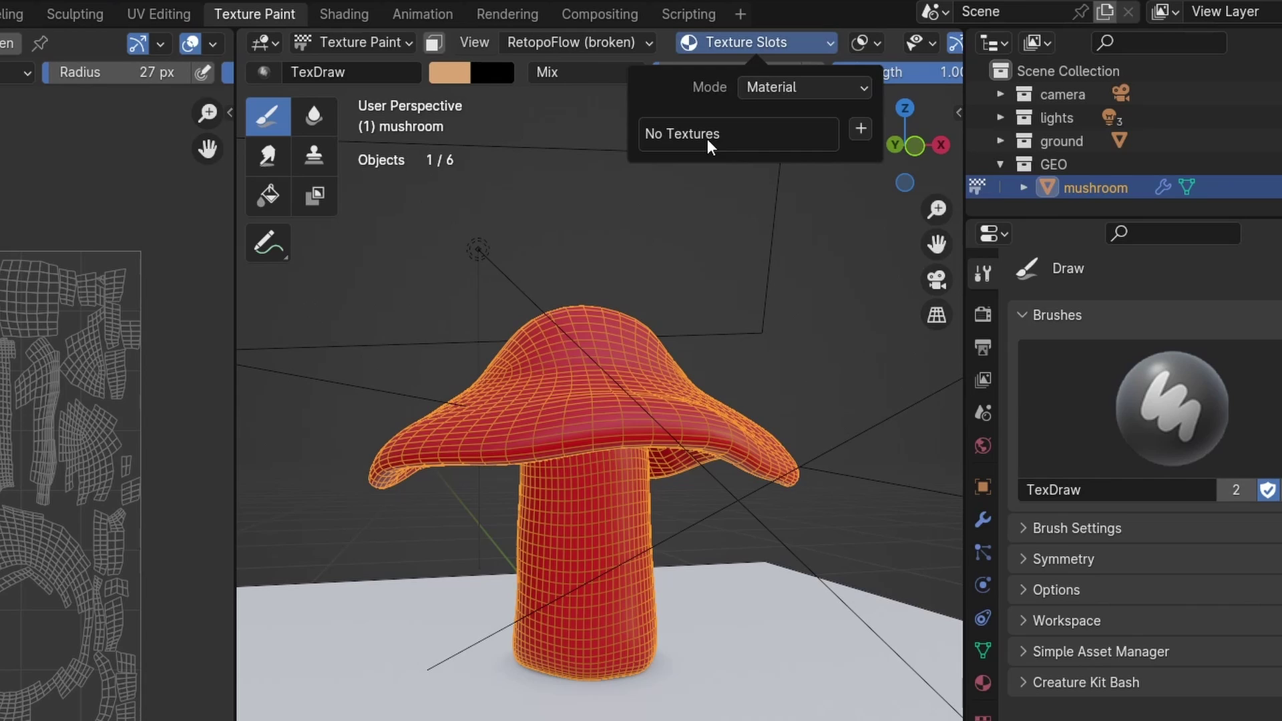
left_click(860, 129)
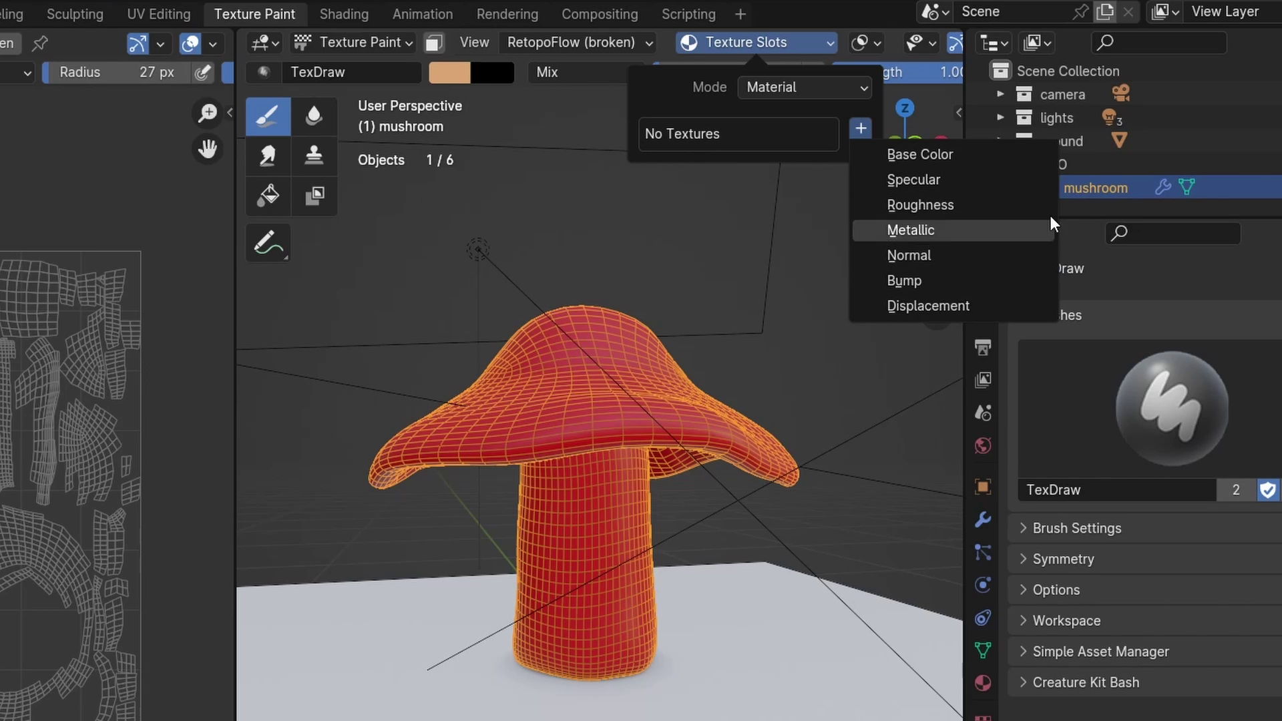
left_click(1033, 165)
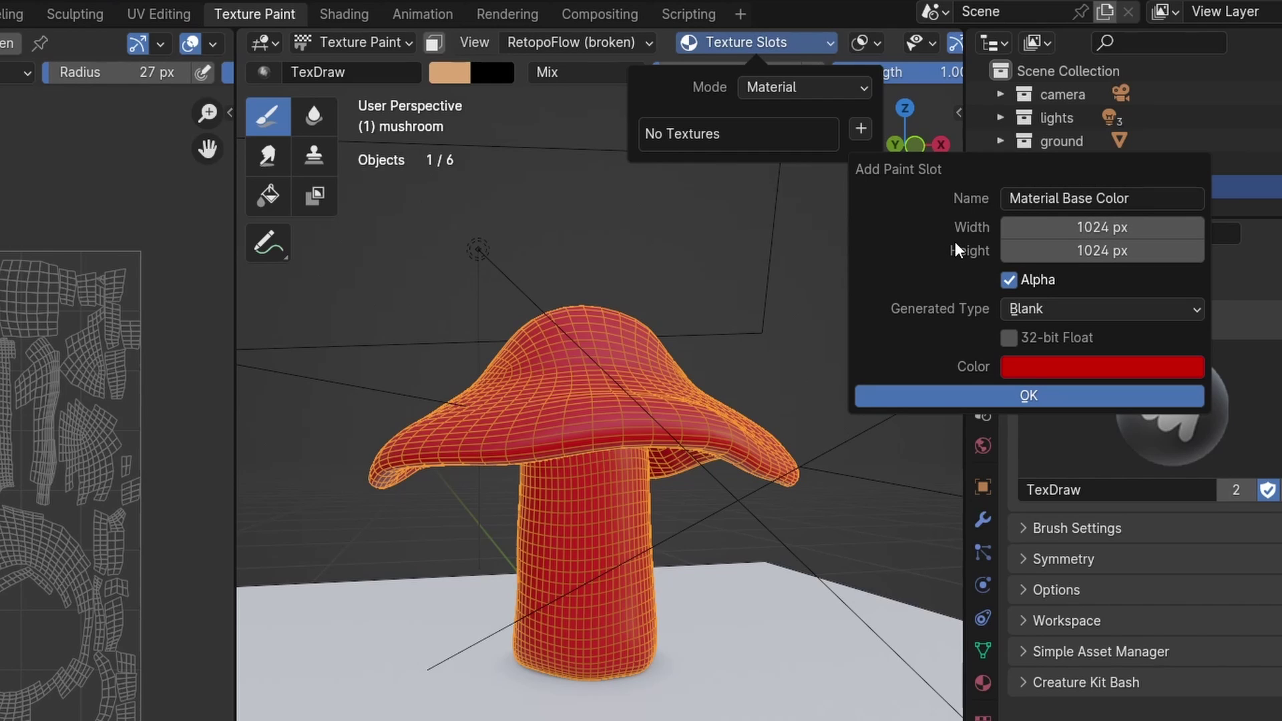
left_click_drag(1052, 227, 1054, 252)
type("2")
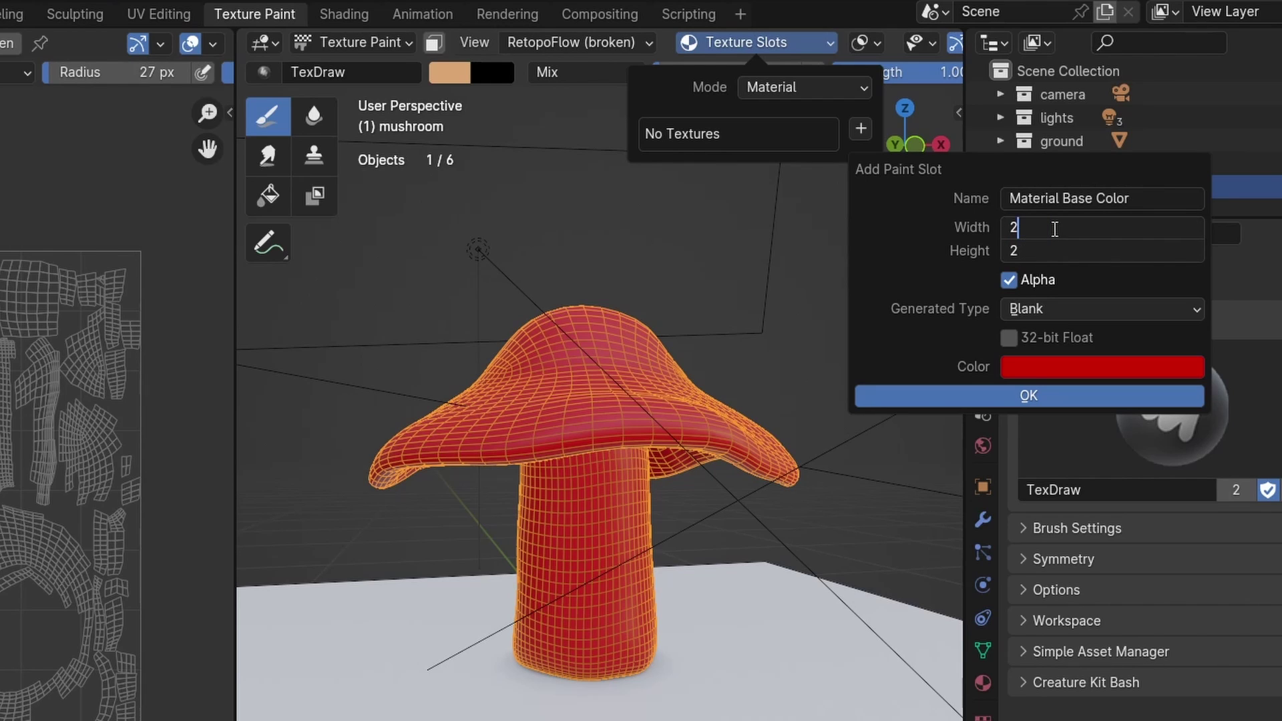
type("048")
key("Return")
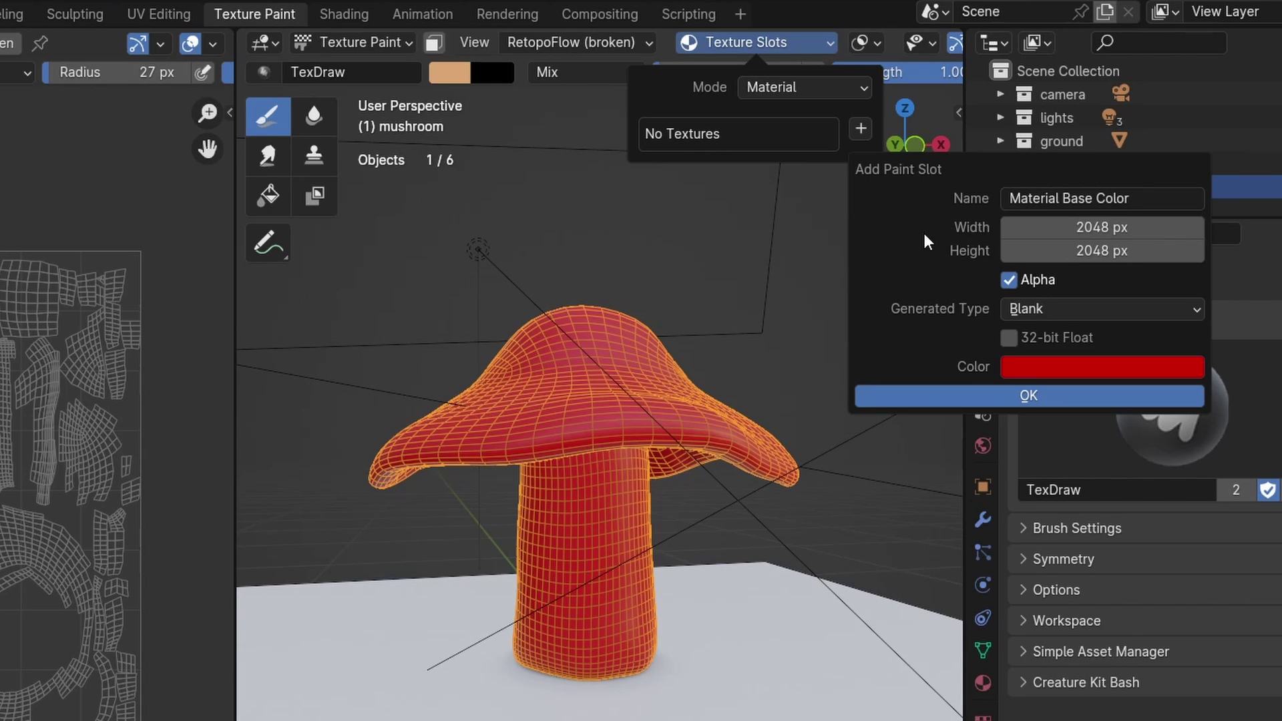
- Turn off Alpha for the new paint slot, choose a light tan fill color and create the texture
left_click(1008, 280)
left_click(1018, 372)
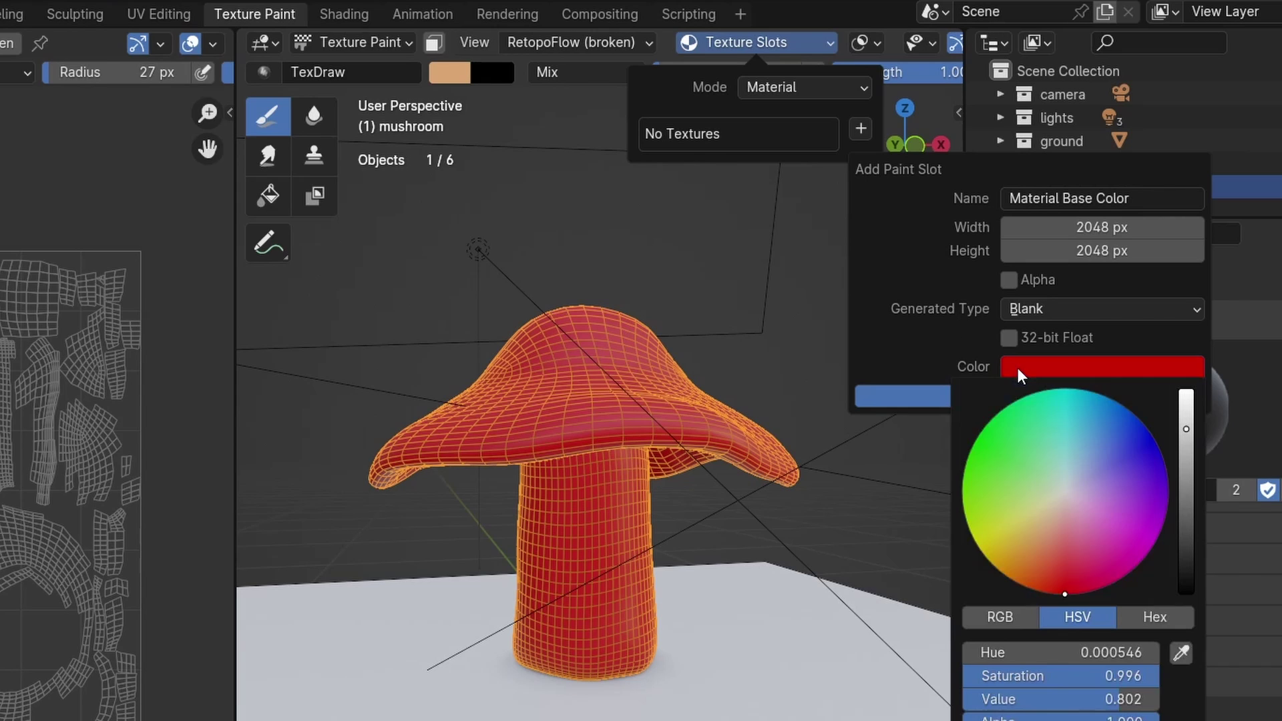
left_click_drag(1026, 557, 1013, 550)
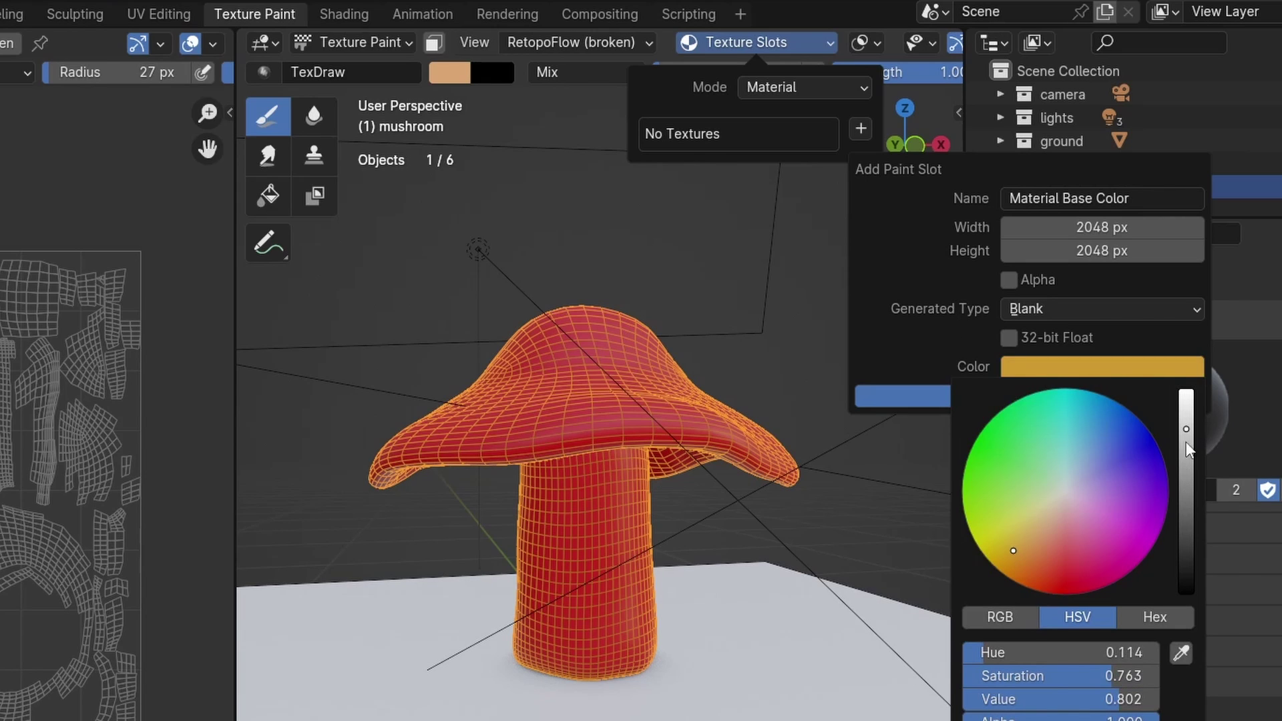
left_click_drag(1186, 442, 1186, 419)
left_click_drag(1017, 544, 1033, 531)
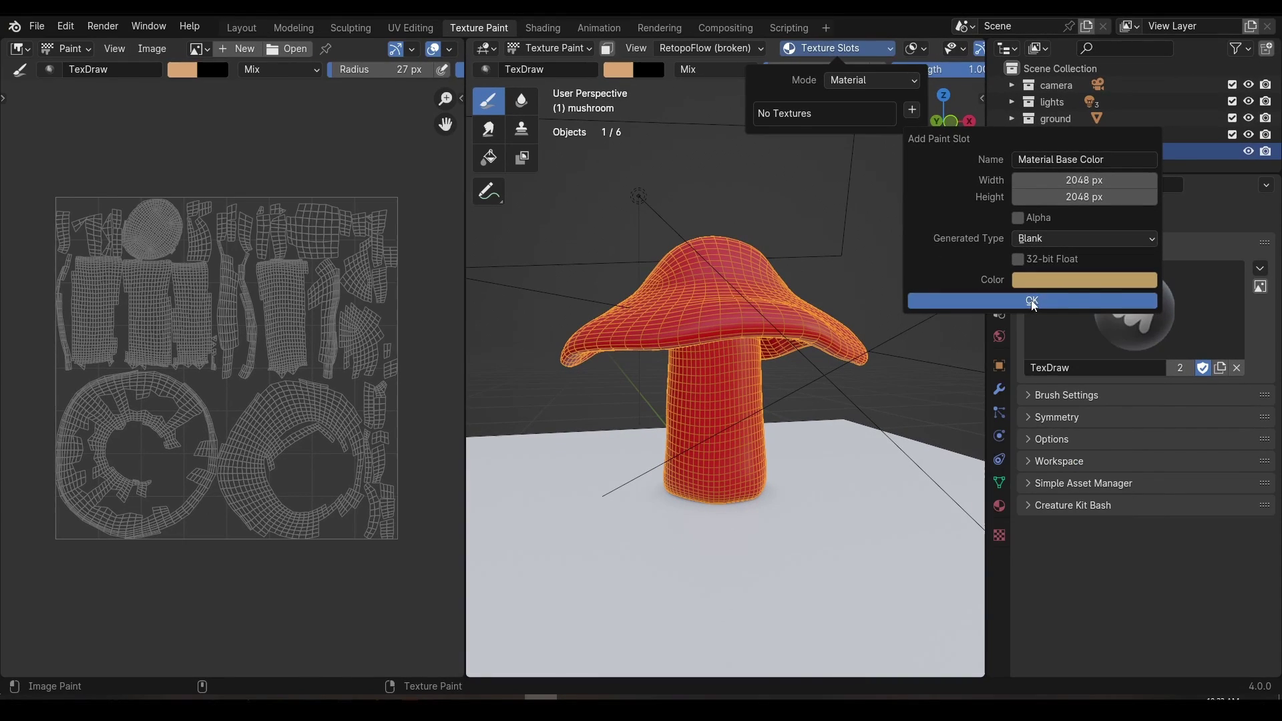
left_click(1032, 301)
- Set the paint brush color to red and expand the brush settings with the color picker
scroll(357, 344, "down", 7)
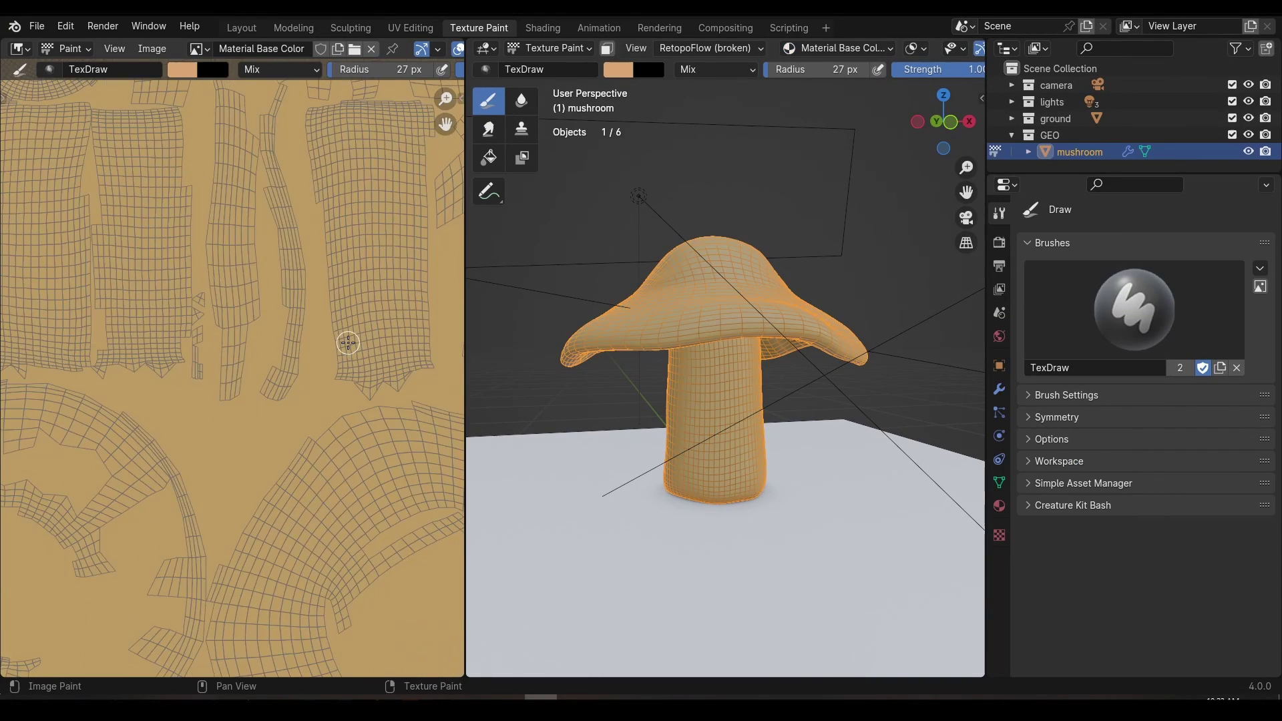
scroll(347, 344, "down", 1)
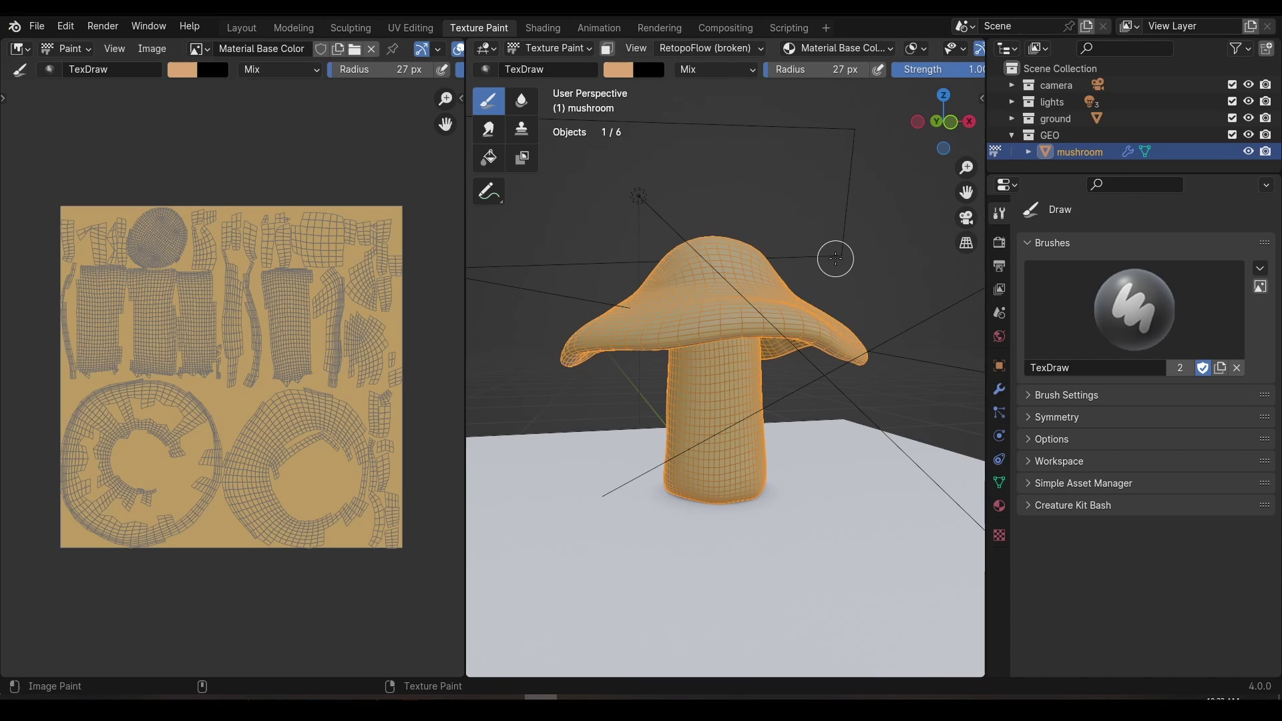
left_click(618, 70)
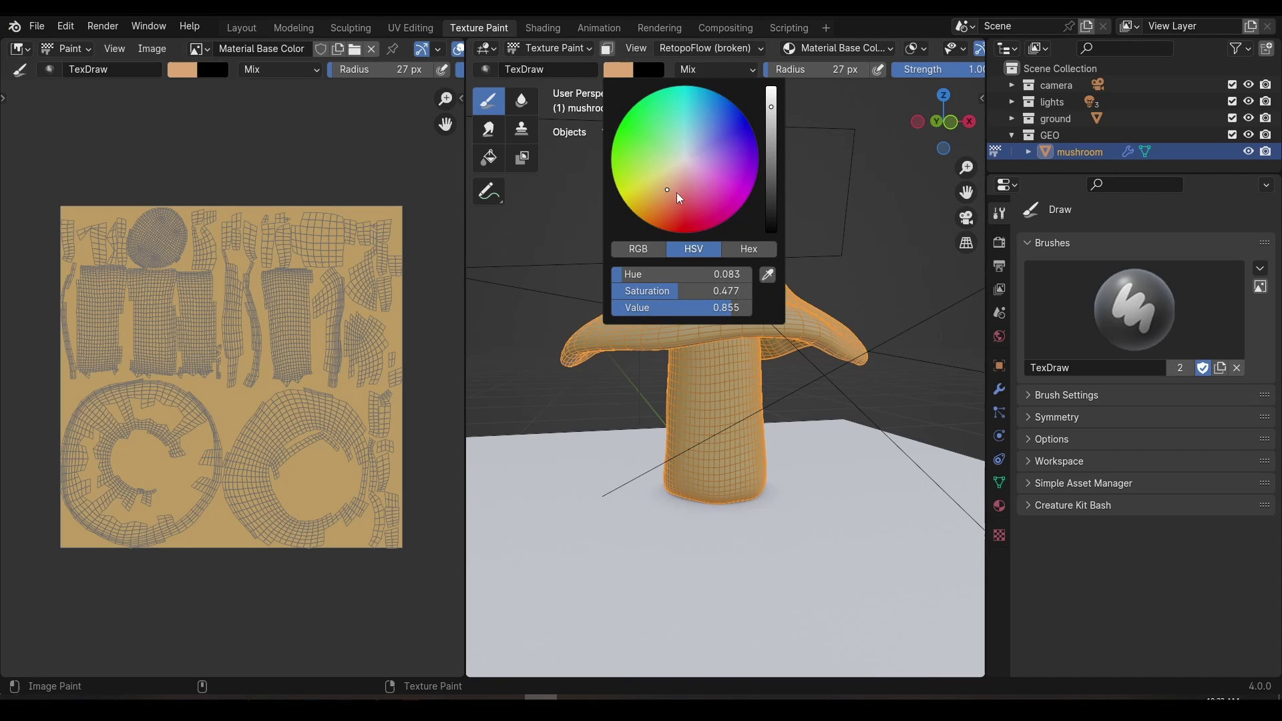
left_click_drag(676, 192, 686, 227)
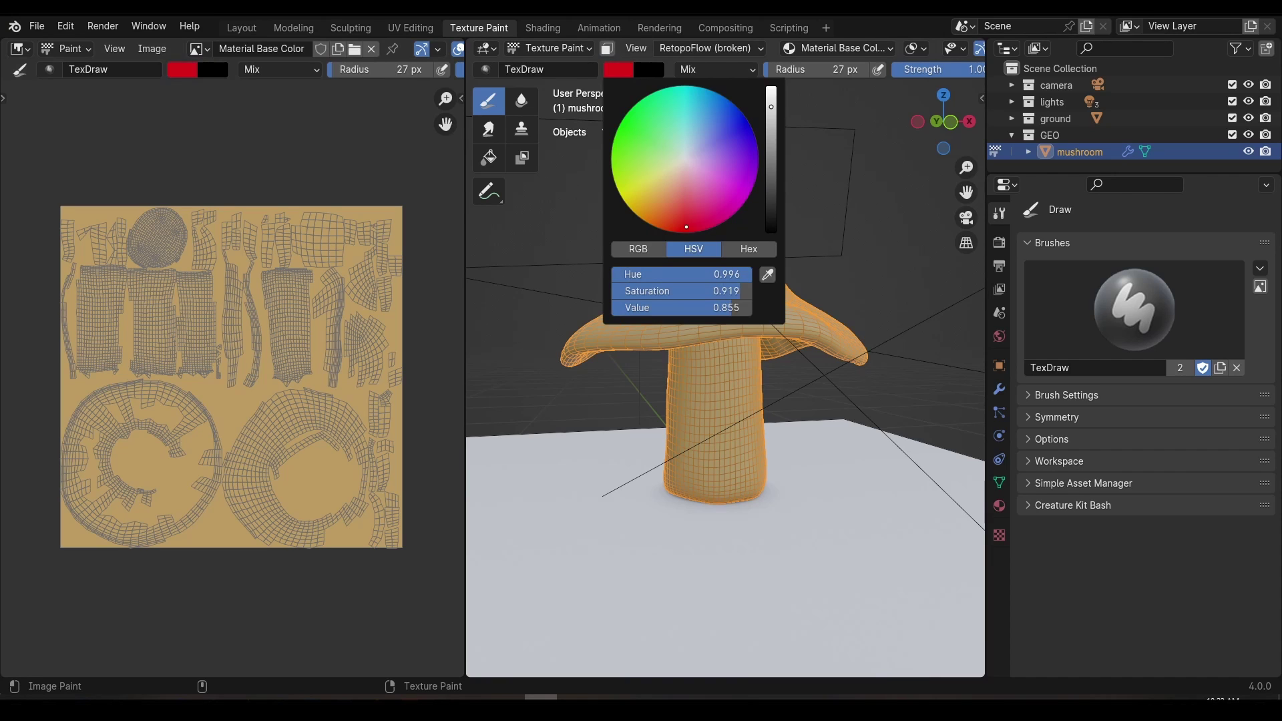
left_click(1052, 396)
left_click(1065, 493)
scroll(1062, 482, "down", 5)
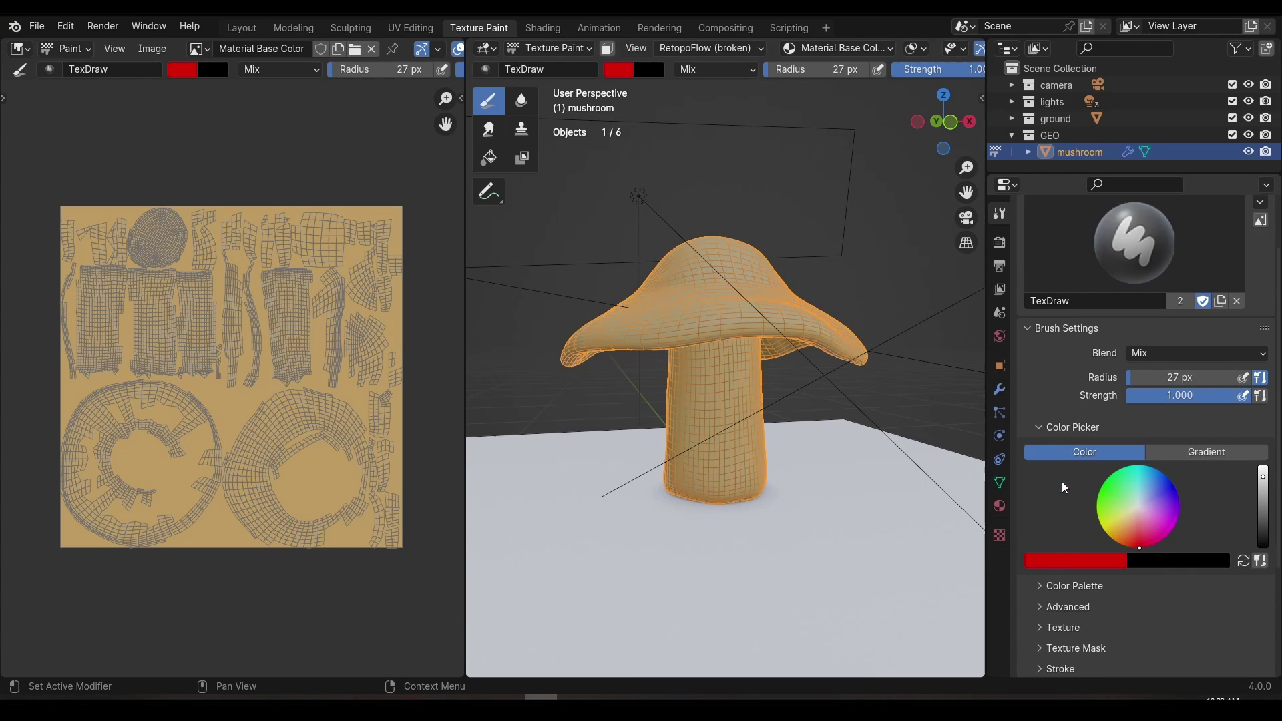
left_click(1078, 491)
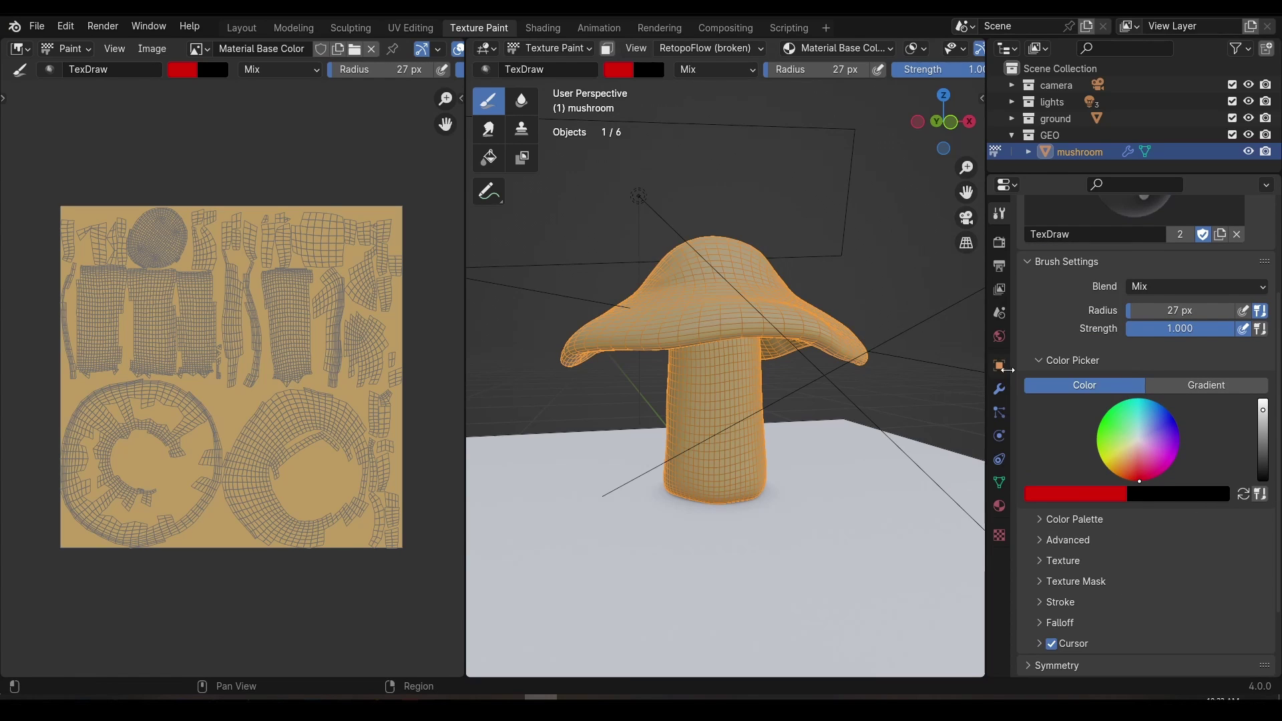
- Enlarge the paint brush radius to 84 px for painting the cap
left_click_drag(814, 70, 822, 70)
scroll(870, 70, "down", 2)
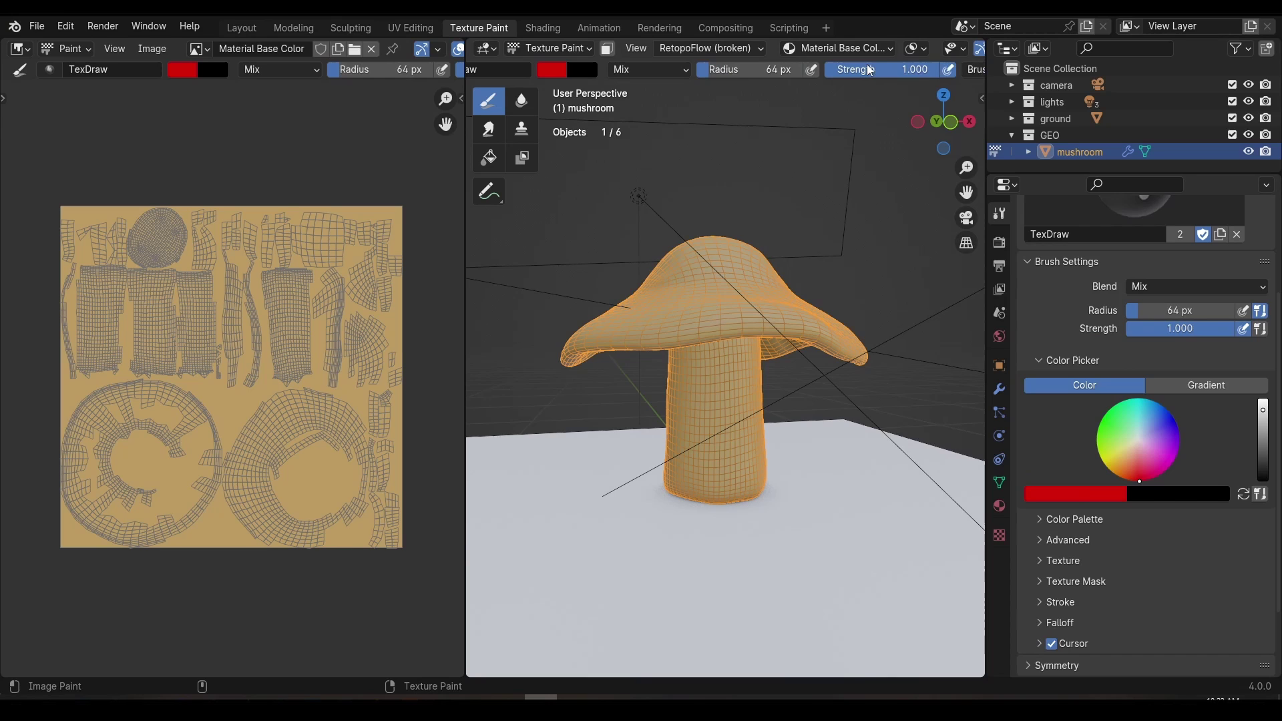
right_click(826, 194)
left_click_drag(751, 191, 764, 193)
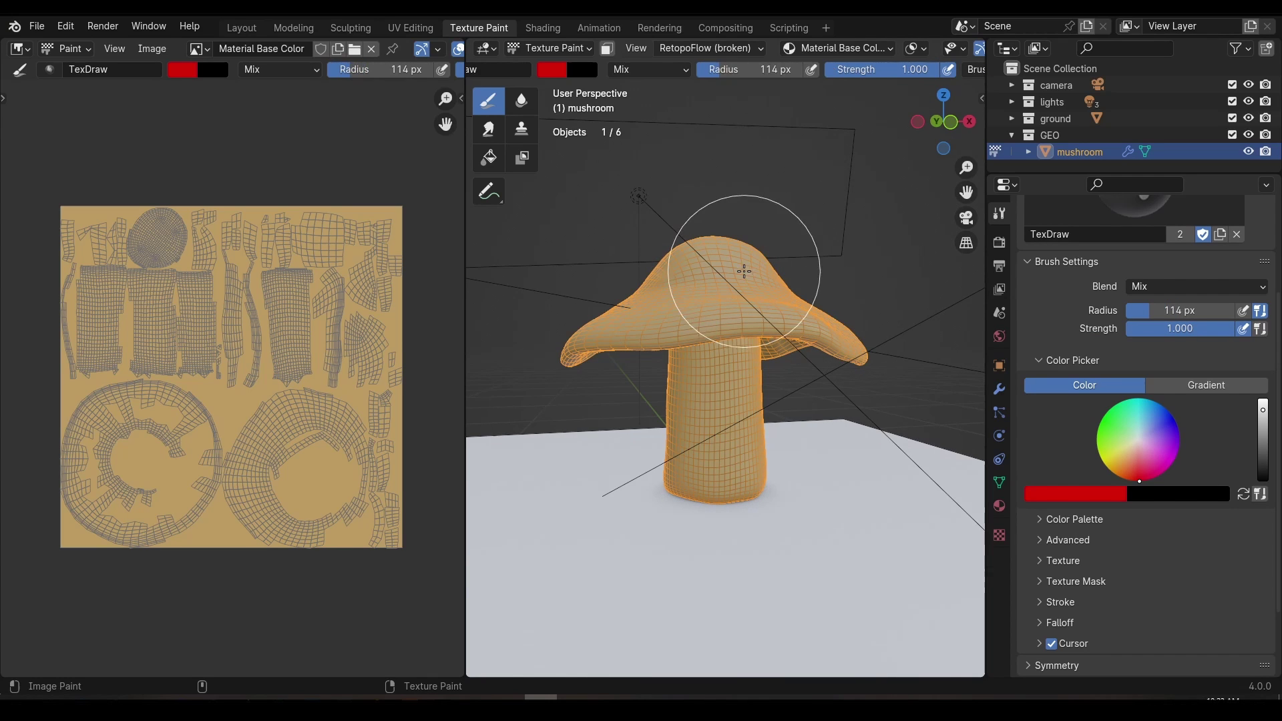
key("f")
left_click(724, 274)
- Paint broad red strokes across the front of the mushroom cap
middle_click_drag(678, 321, 661, 324)
mouse_move(664, 322)
left_mouse_down()
mouse_move(750, 306)
mouse_move(759, 251)
left_mouse_up()
scroll(759, 252, "up", 4)
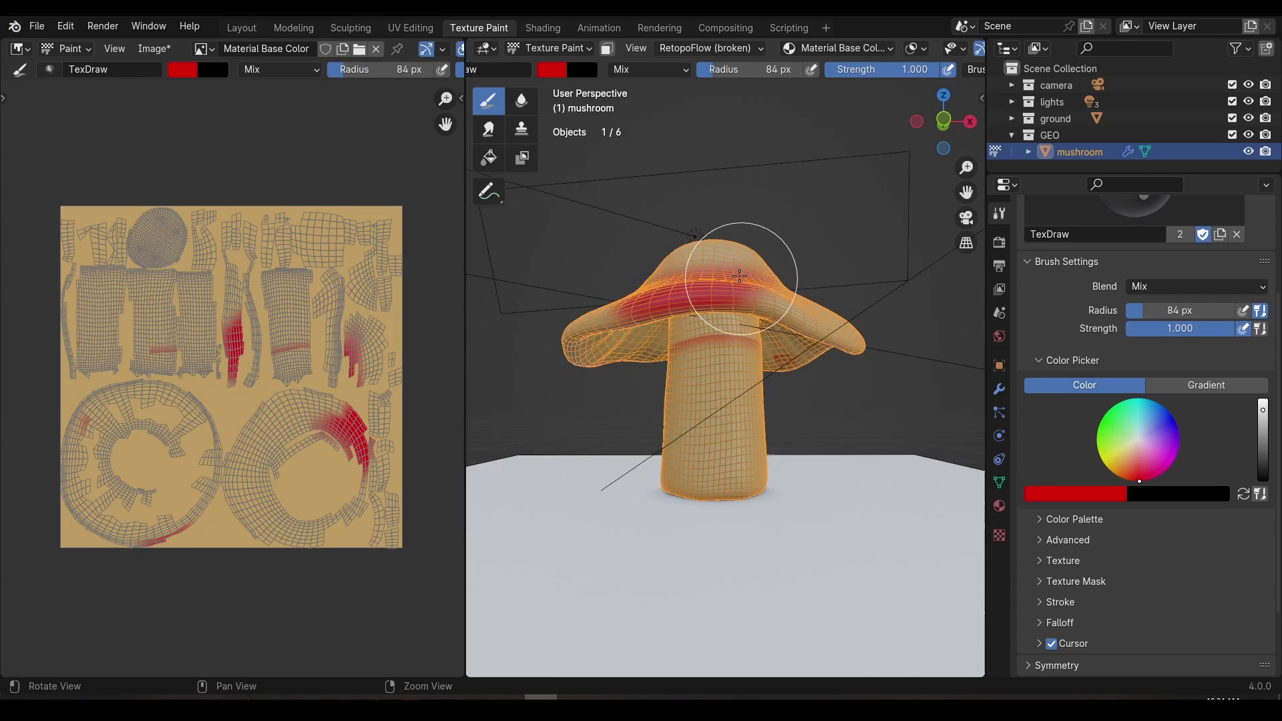
- Extend the red paint along the lower rim of the mushroom cap and over its unpainted side
mouse_move(656, 275)
left_mouse_down()
mouse_move(773, 300)
mouse_move(815, 286)
left_mouse_up()
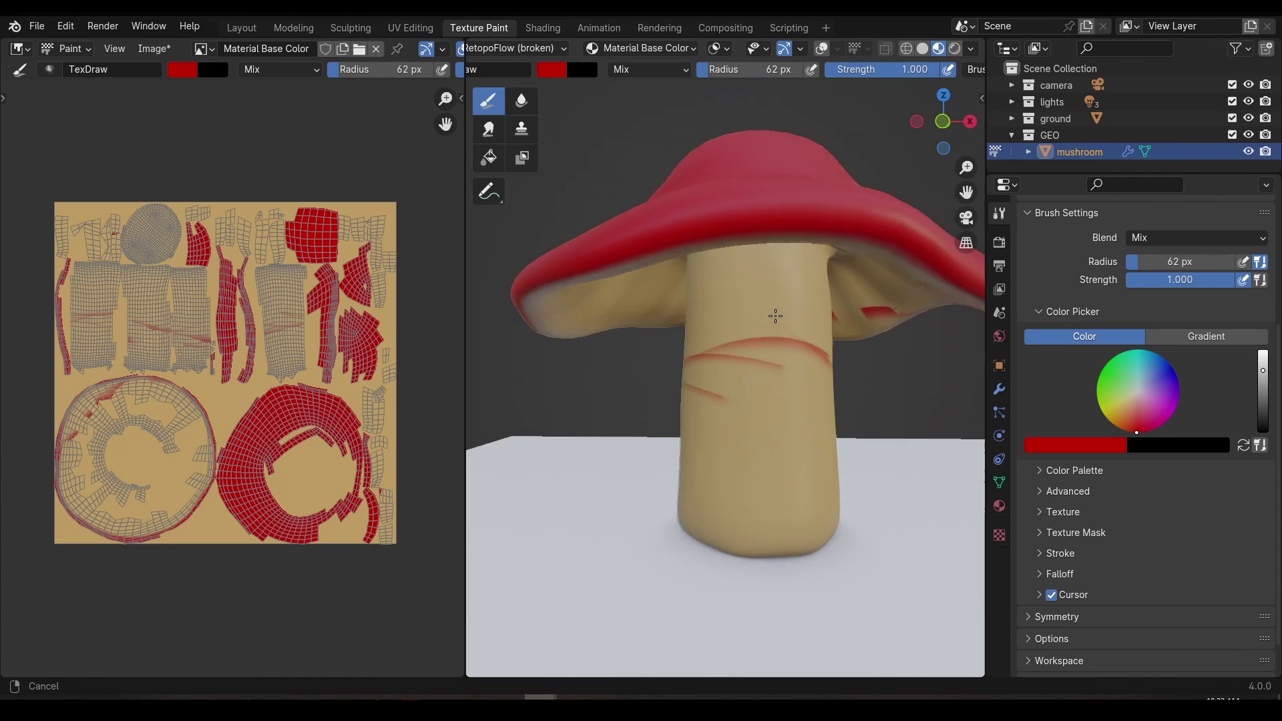
scroll(779, 294, "up", 3)
mouse_move(778, 277)
middle_mouse_down()
mouse_move(767, 261)
mouse_move(790, 274)
middle_mouse_up()
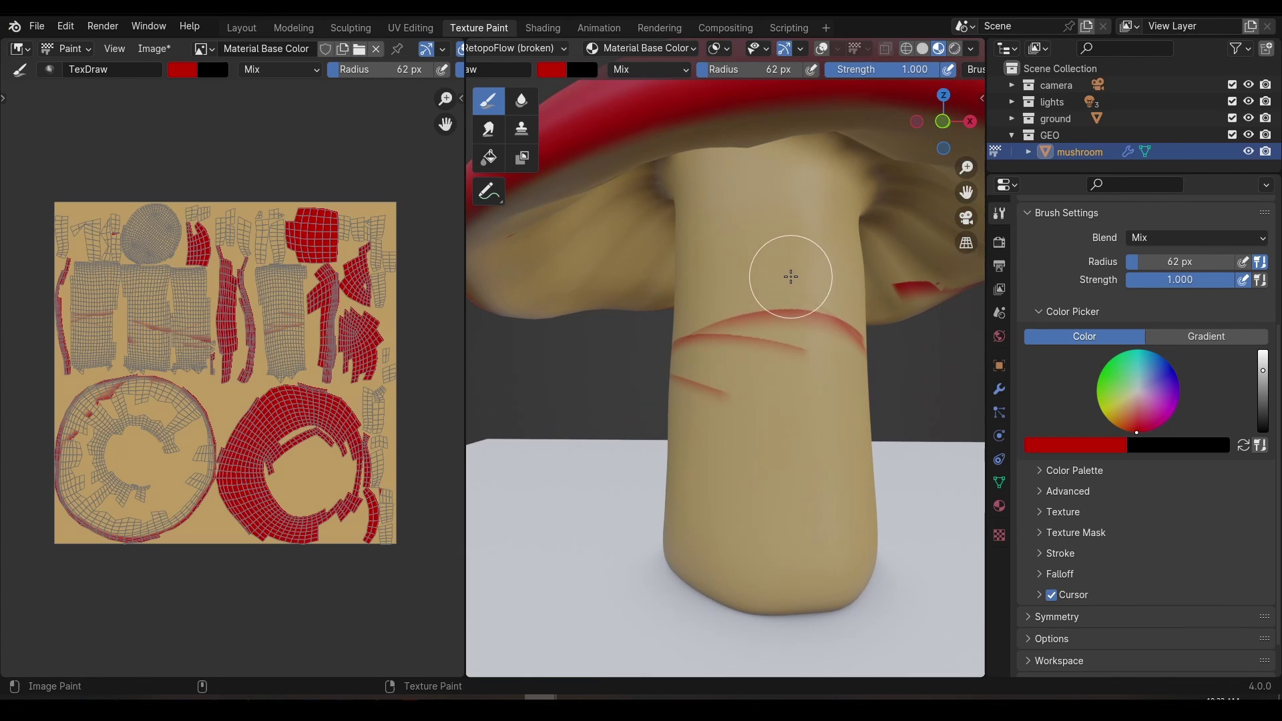
- Sample the stem's tan color for the brush and paint over the stray red marks on the stem
key("shift+x")
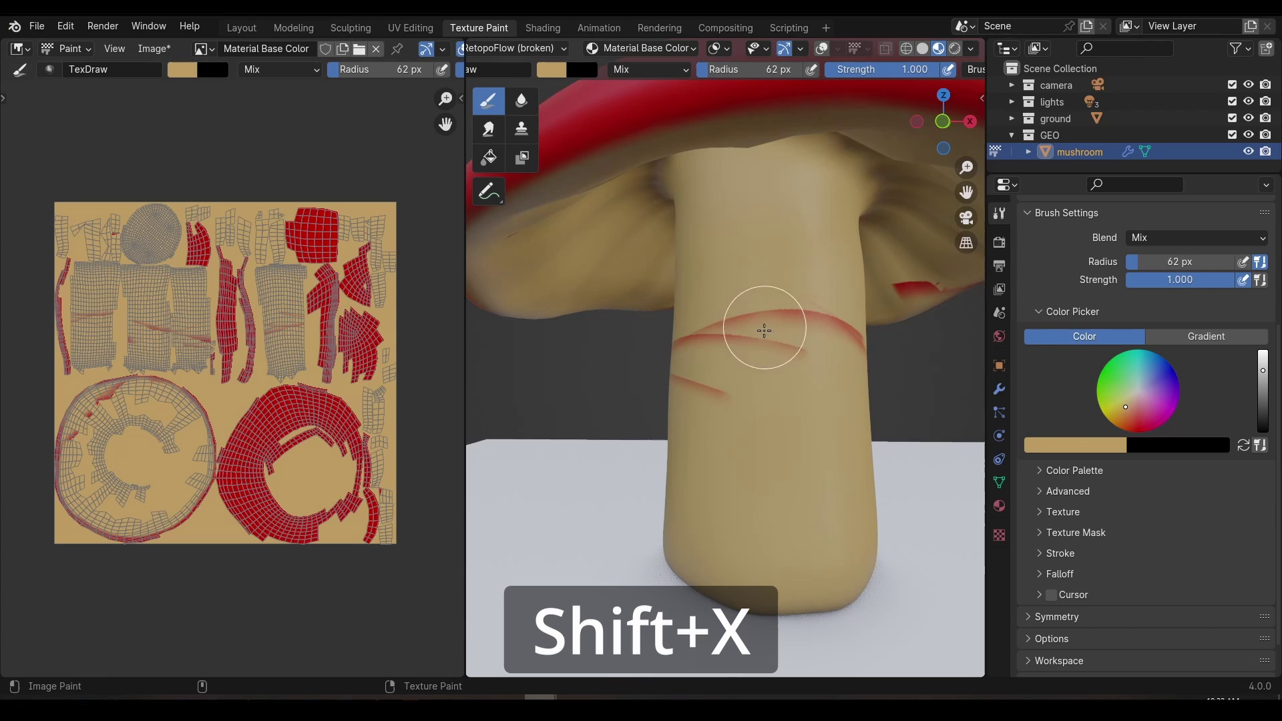
middle_click_drag(746, 332, 715, 334)
left_click_drag(734, 333, 796, 352)
middle_click_drag(835, 294, 638, 309)
left_click_drag(651, 314, 712, 361)
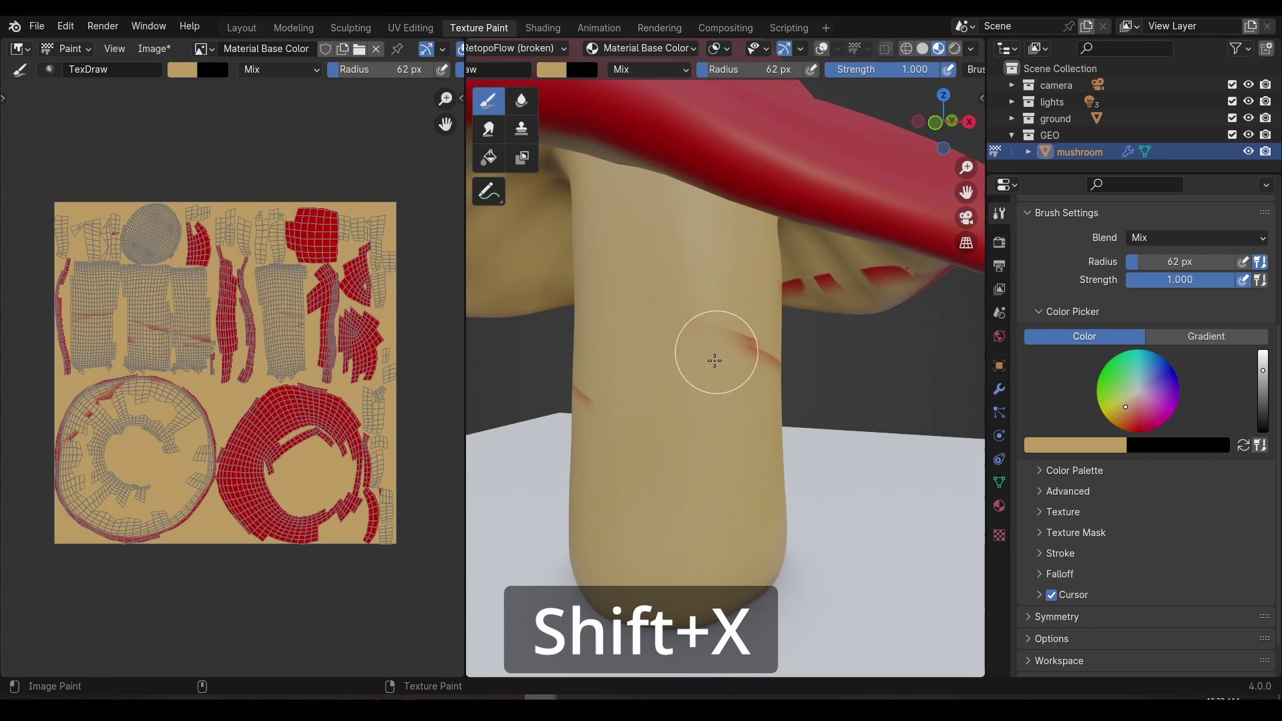
middle_click_drag(728, 354, 698, 342)
left_click_drag(755, 346, 829, 372)
middle_click_drag(782, 348, 606, 317)
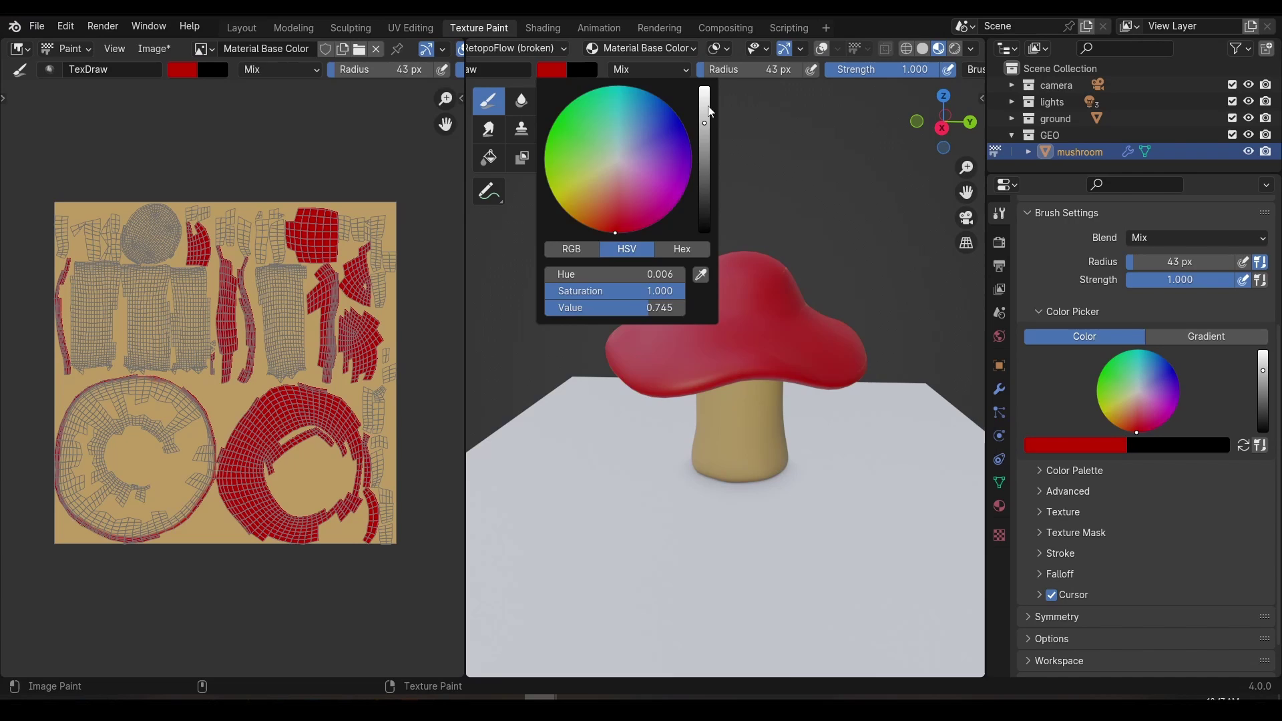
- Switch the brush color to white and paint large spots on the cap's brim with a 43 px radius
middle_click_drag(873, 207, 768, 301)
left_click(706, 359)
left_click(713, 352)
mouse_move(808, 351)
middle_mouse_down()
mouse_move(676, 354)
mouse_move(674, 367)
middle_mouse_up()
left_click(677, 356)
left_click(676, 371)
left_click(655, 253)
middle_click_drag(732, 300, 661, 322)
left_click(705, 334)
left_click_drag(715, 337, 653, 346, "alt")
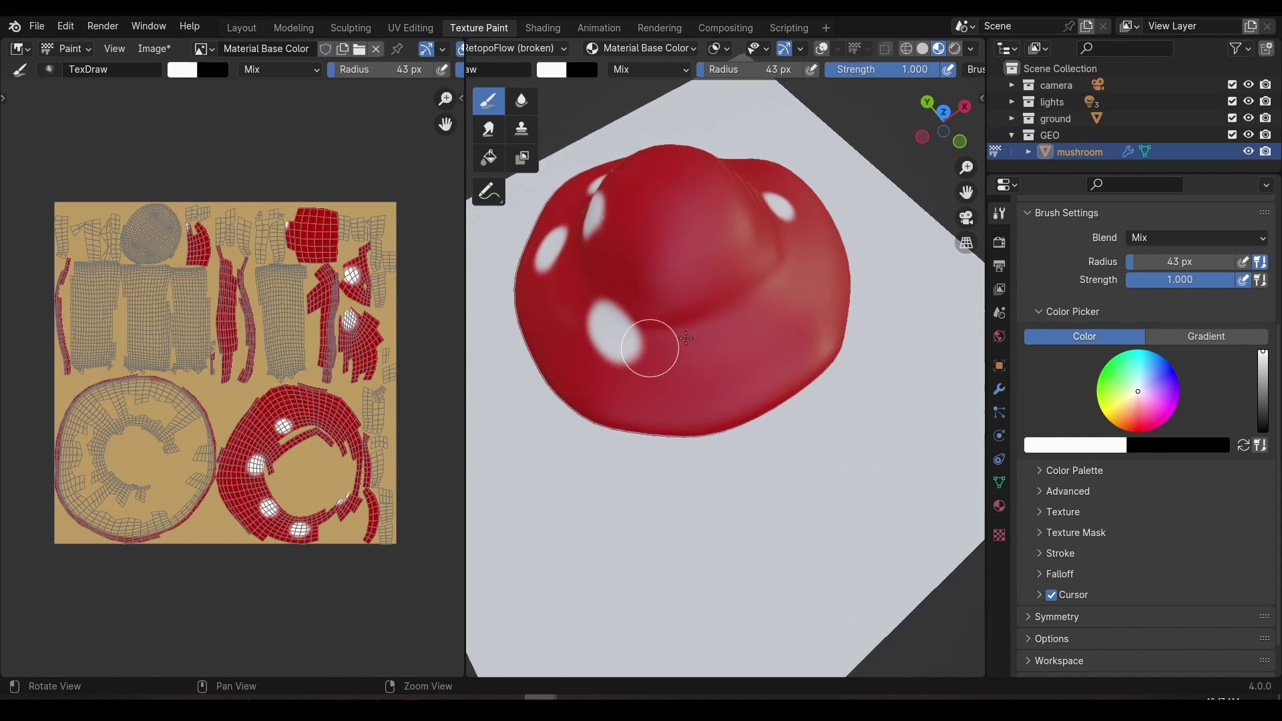
- Continue the ring of large white spots around the brim and add one on the cap's crown
left_click(732, 327)
left_click_drag(768, 414, 674, 401, "alt")
left_click(845, 388)
left_click_drag(836, 387, 844, 391)
left_click_drag(834, 387, 788, 410, "alt")
left_click(719, 320)
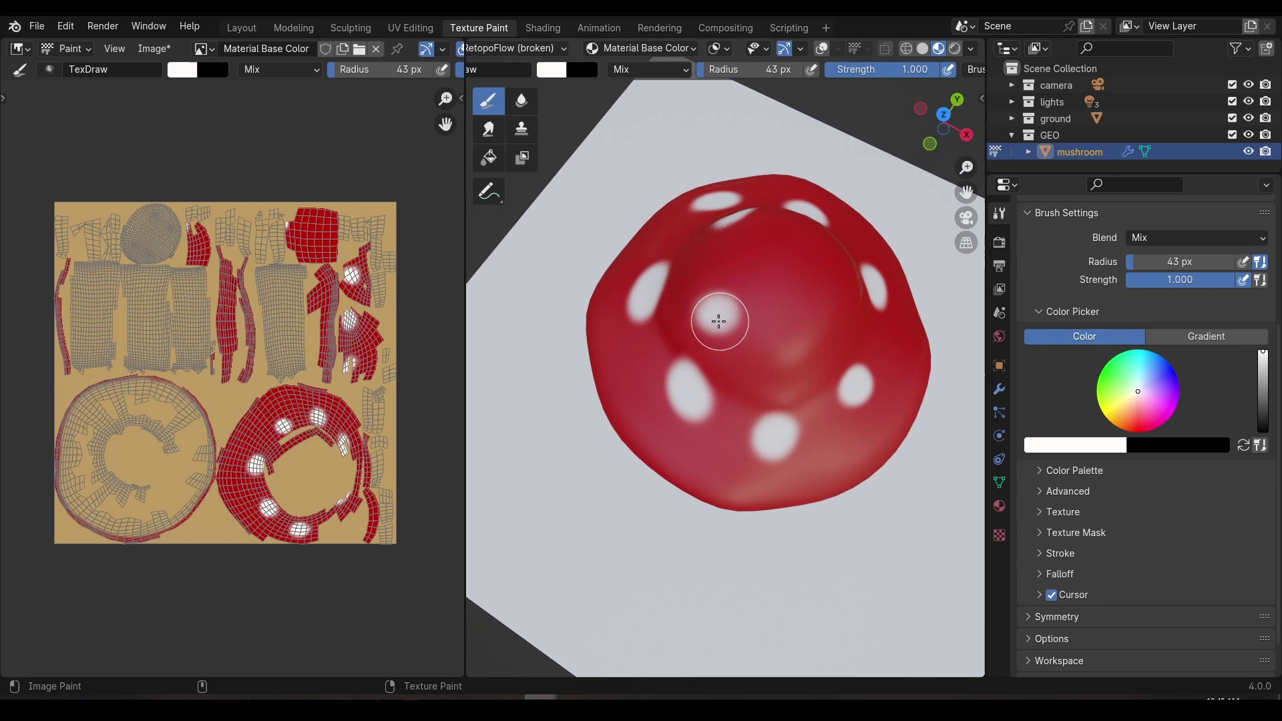
- Reduce the brush radius to 27 px and paint small white dots on the crown and between the large spots
key("bracketleft")
key("bracketleft")
key("bracketleft")
key("bracketleft")
left_click(806, 329)
left_click_drag(786, 366, 718, 353, "alt")
left_click(792, 414)
left_click(780, 302)
middle_click_drag(768, 514, 658, 481)
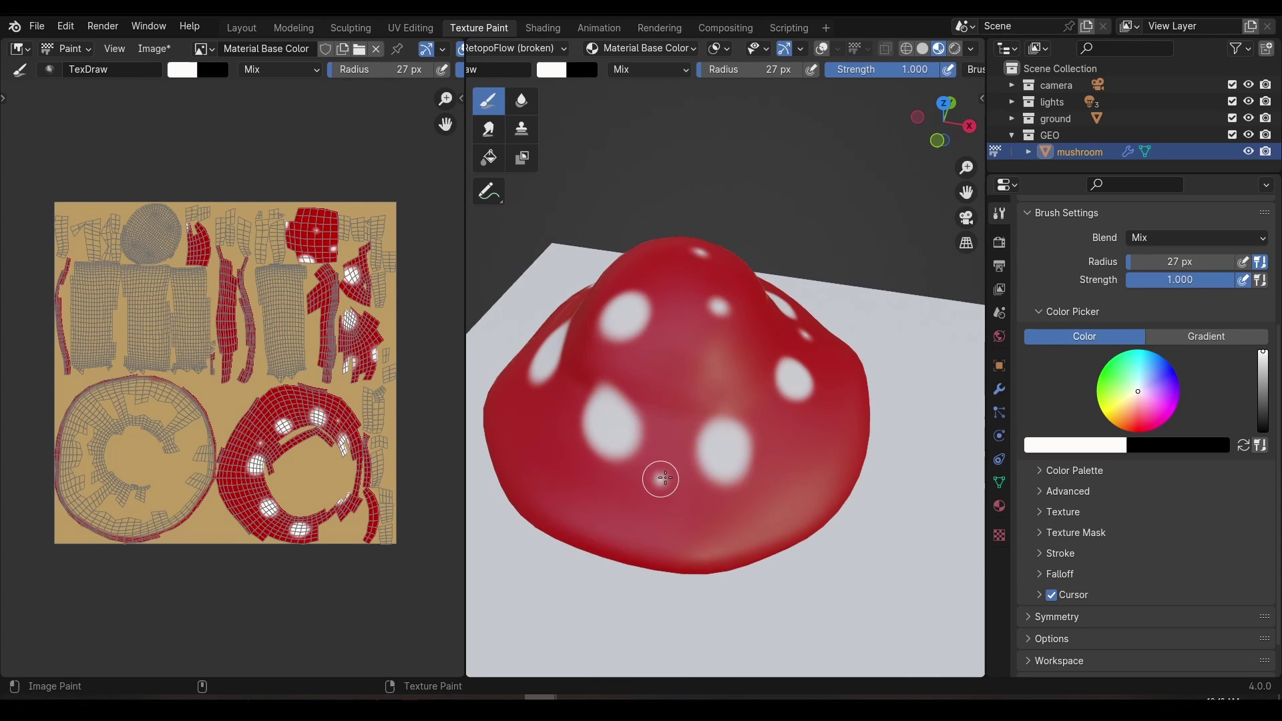
- Fill the remaining gaps around the cap with more small white dots, resizing the brush between them
left_click(795, 459)
mouse_move(755, 467)
middle_mouse_down()
mouse_move(664, 447)
mouse_move(603, 452)
mouse_move(739, 503)
middle_mouse_up()
key("f")
left_click(670, 446)
left_click(677, 438)
left_click_drag(738, 503, 668, 433, "alt")
key("f")
left_click(669, 434)
left_click(601, 465)
mouse_move(605, 465)
left_mouse_down("alt")
mouse_move(701, 488)
mouse_move(882, 437)
left_mouse_up("alt")
middle_click_drag(881, 437, 825, 372)
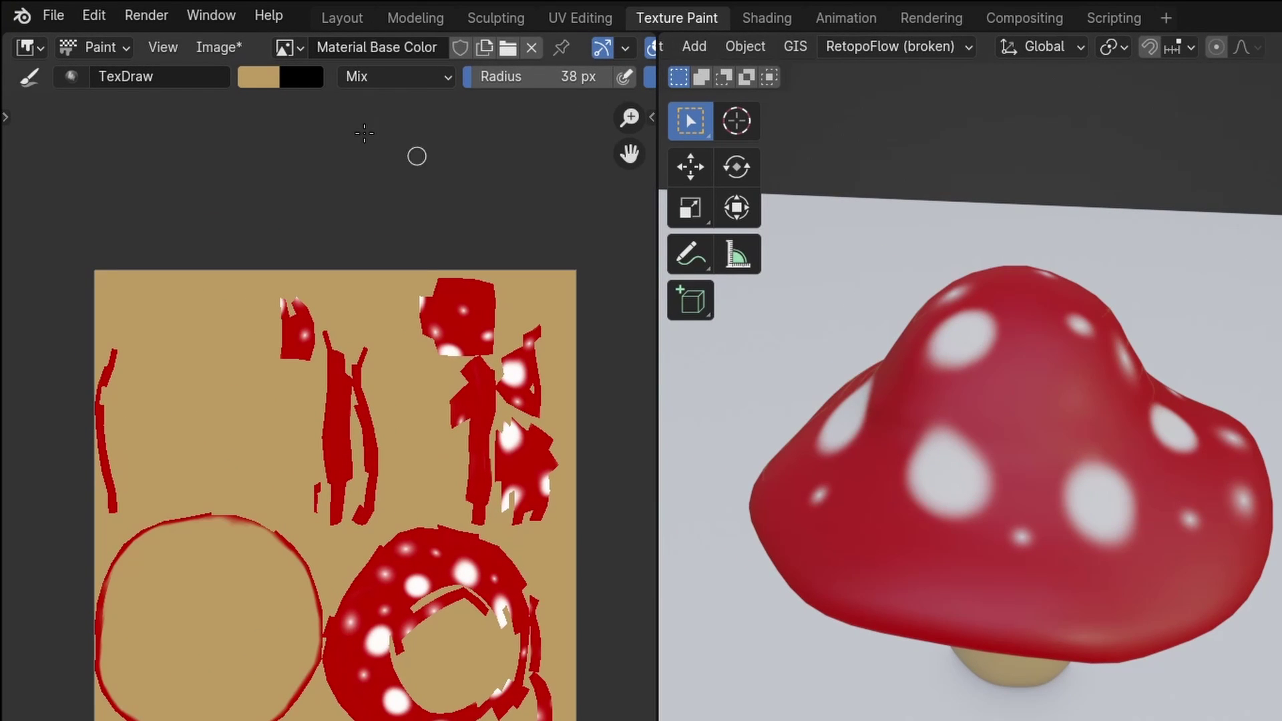
- Save the painted texture as the PNG image "mushroom Base Color.png" with RGB color and 8-bit depth
left_click(250, 43)
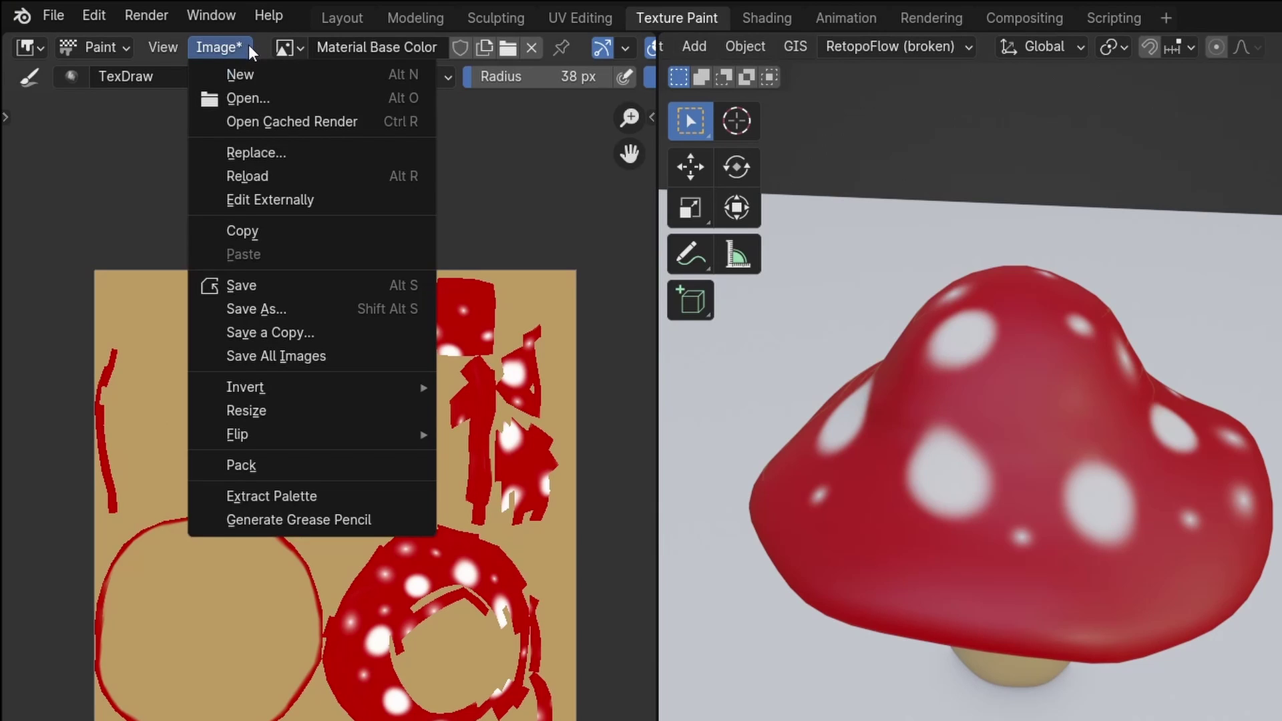
left_click(266, 307)
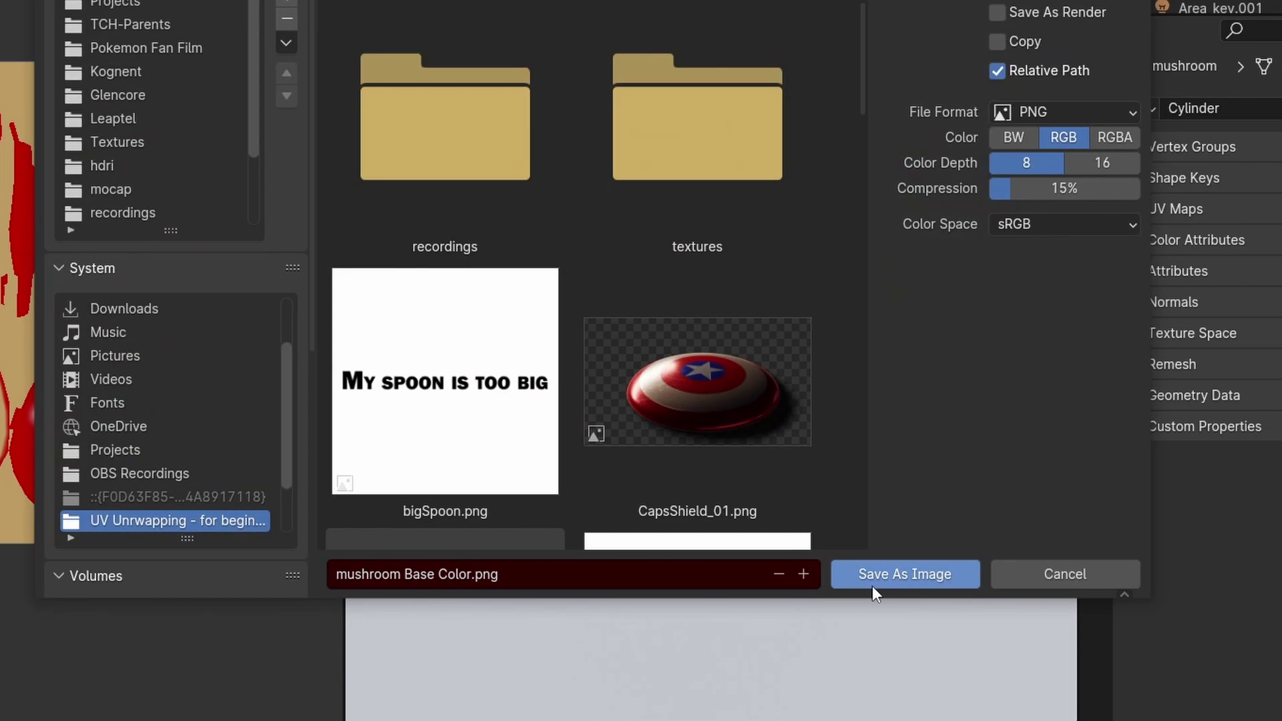
left_click(1098, 112)
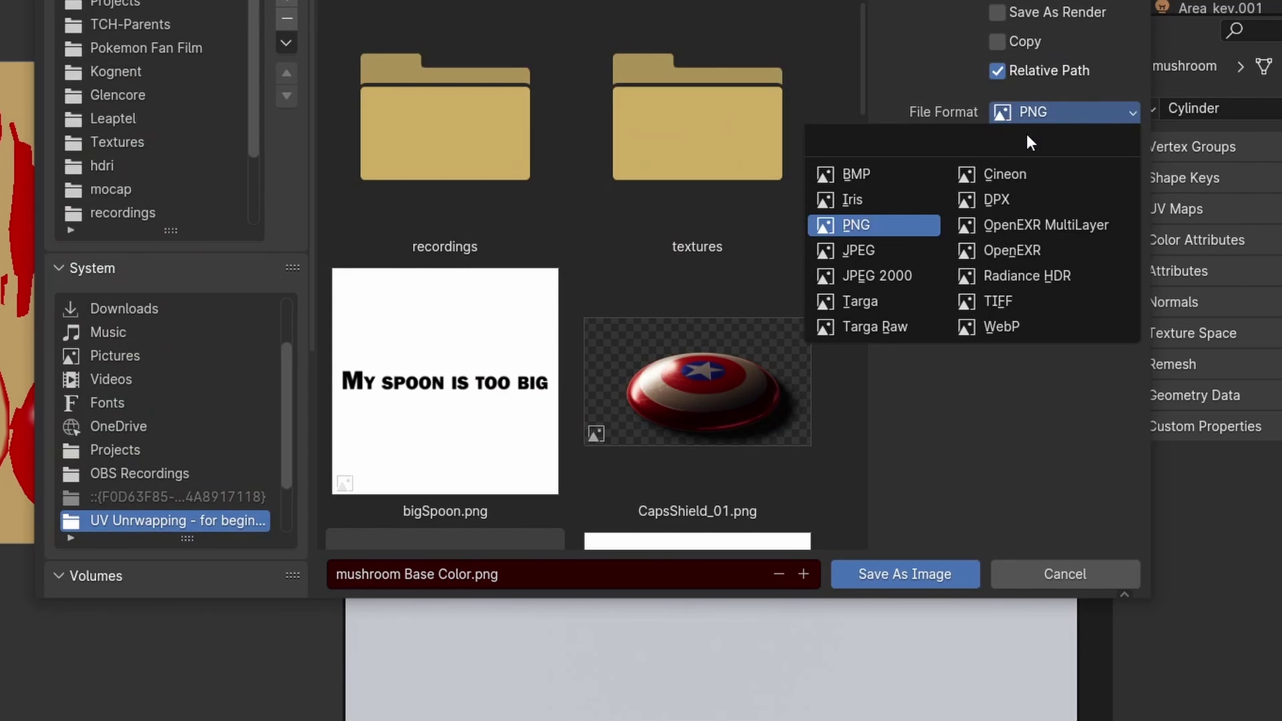
left_click(906, 228)
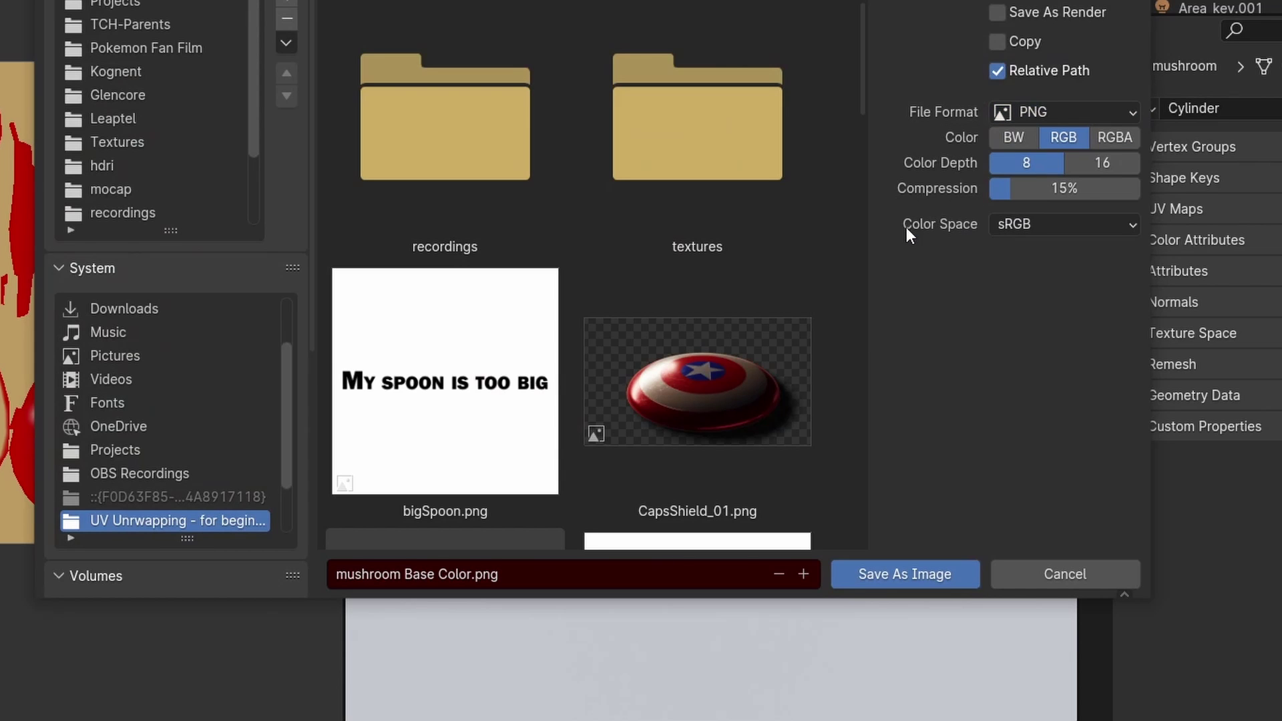
left_click(928, 575)
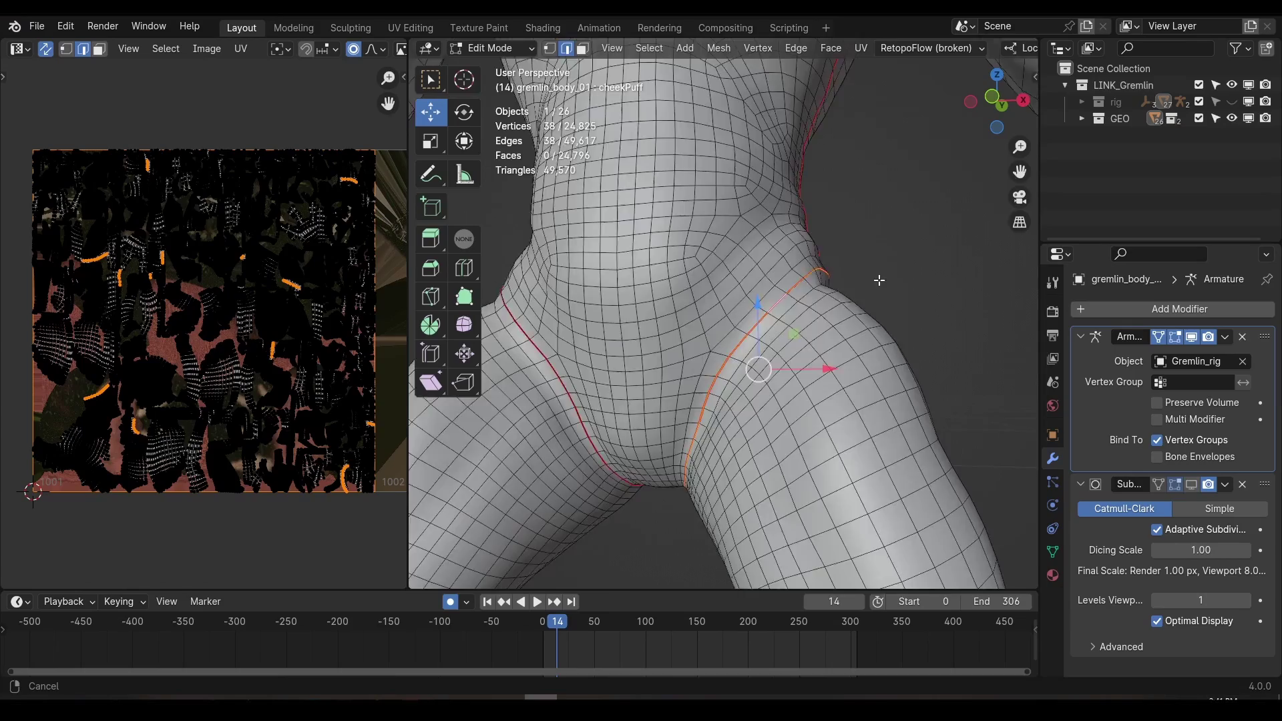
- Select the whole gremlin body mesh and unwrap its UVs with the standard Unwrap method
scroll(879, 281, "down", 6)
key("a")
key("u")
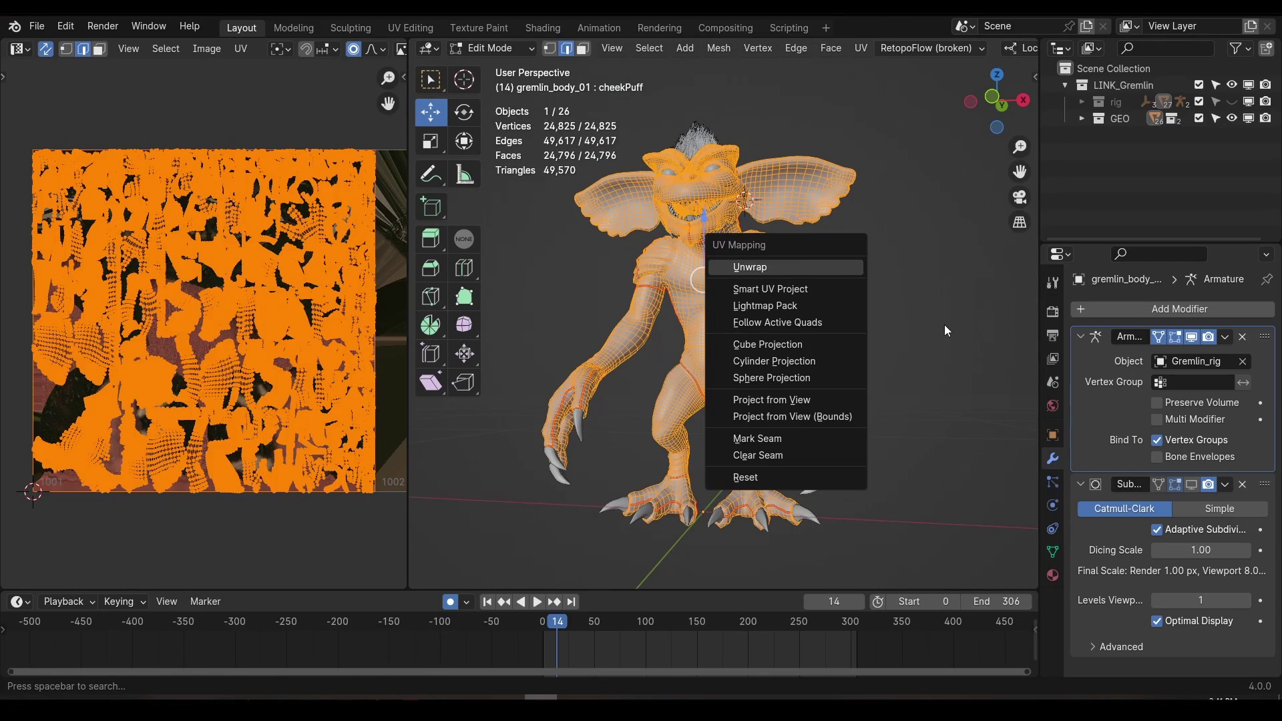
key("Return")
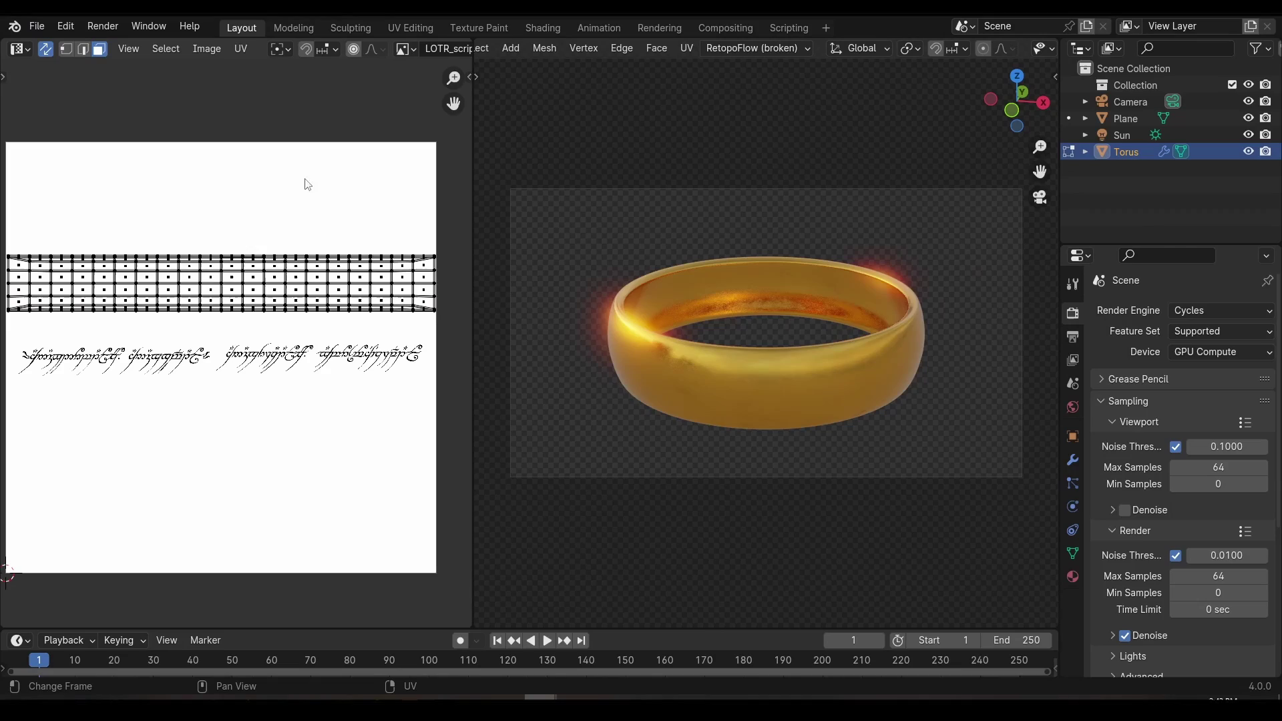
- Move the ring's UV strip down along the Y axis onto the script lettering in the image
key("g")
key("y")
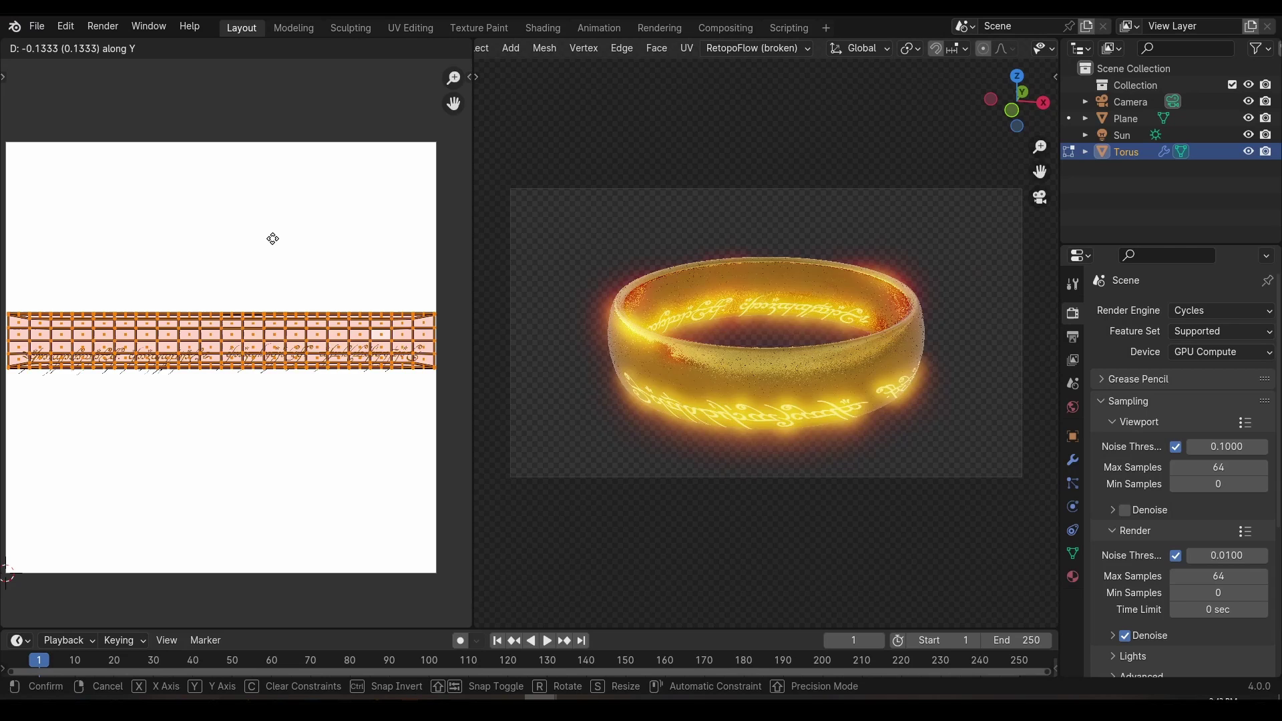
left_click(273, 254)
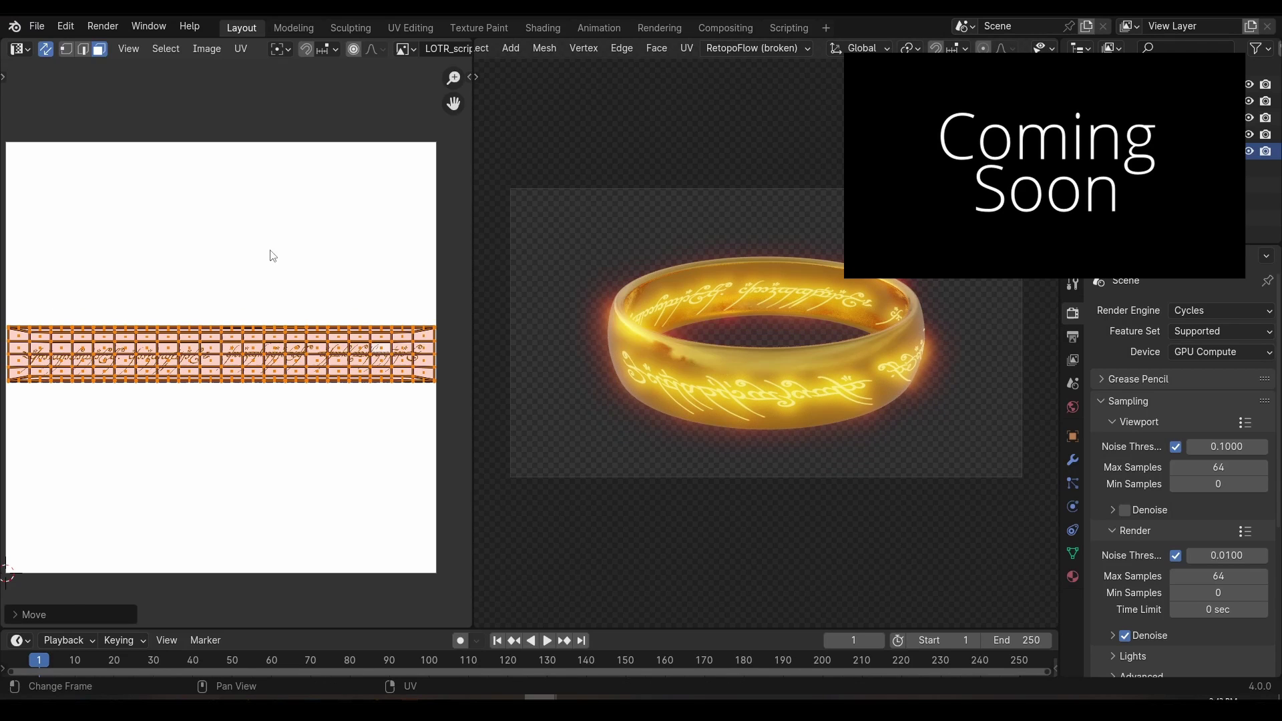